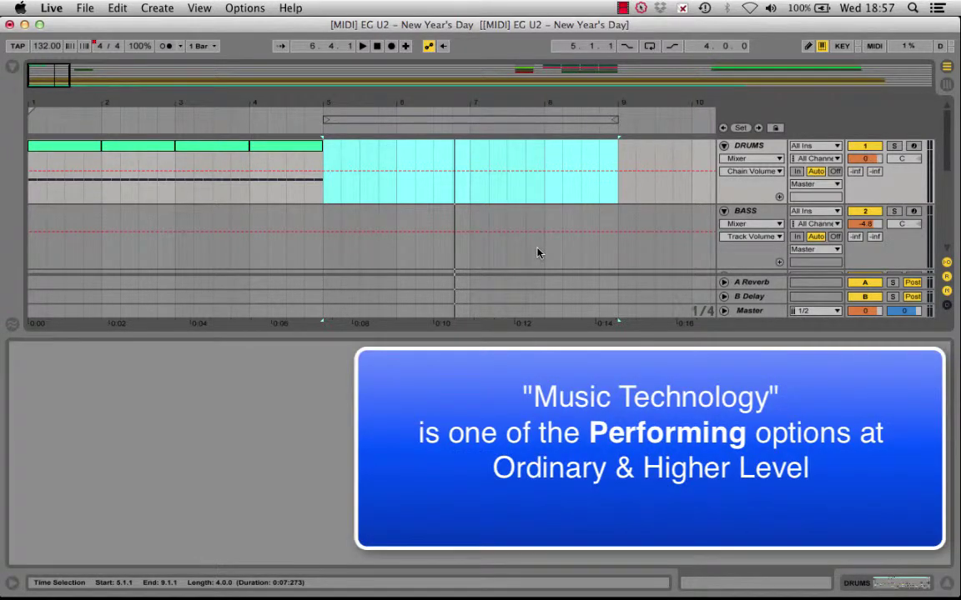
Select the empty section from bar 5 to bar 9 on the DRUMS track
{"action": "left_click", "coordinate": [340, 190]}
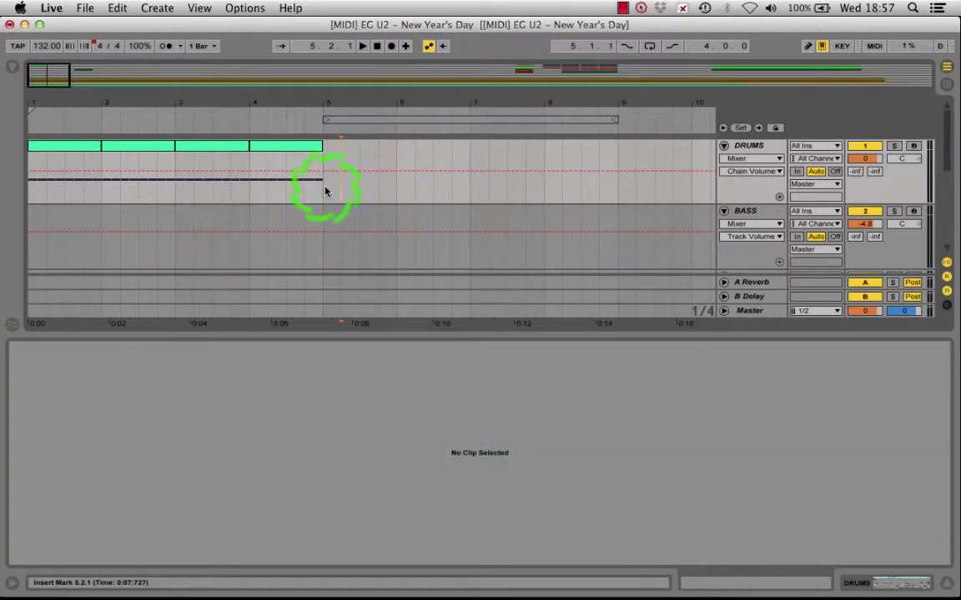
{"action": "left_click_drag", "start_coordinate": [325, 191], "coordinate": [610, 182]}
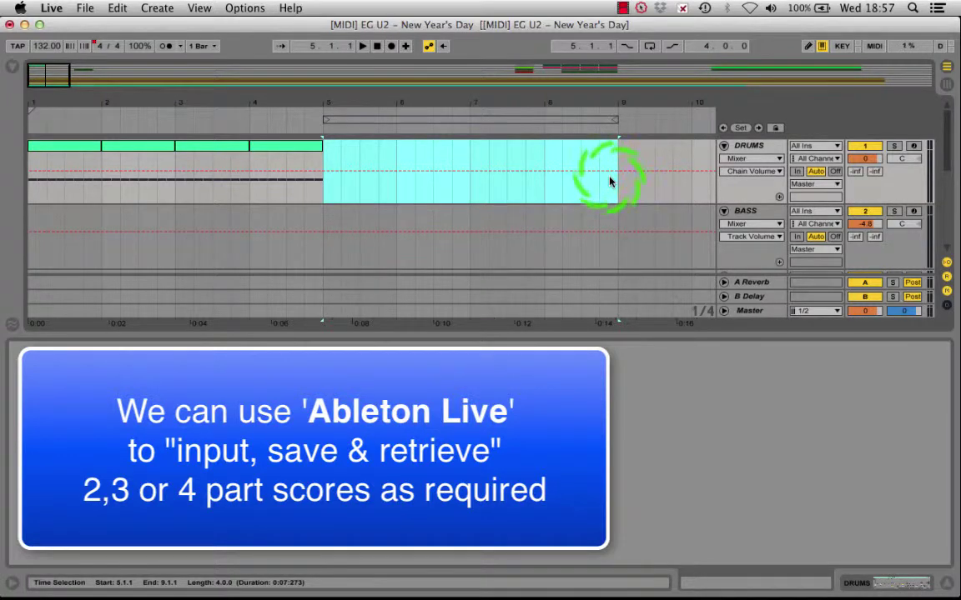
Open the DRUMS clip at bar 4, audition its Maraca and Snare Kindified 15 1 sounds, and play the arrangement briefly
{"action": "left_click", "coordinate": [286, 151]}
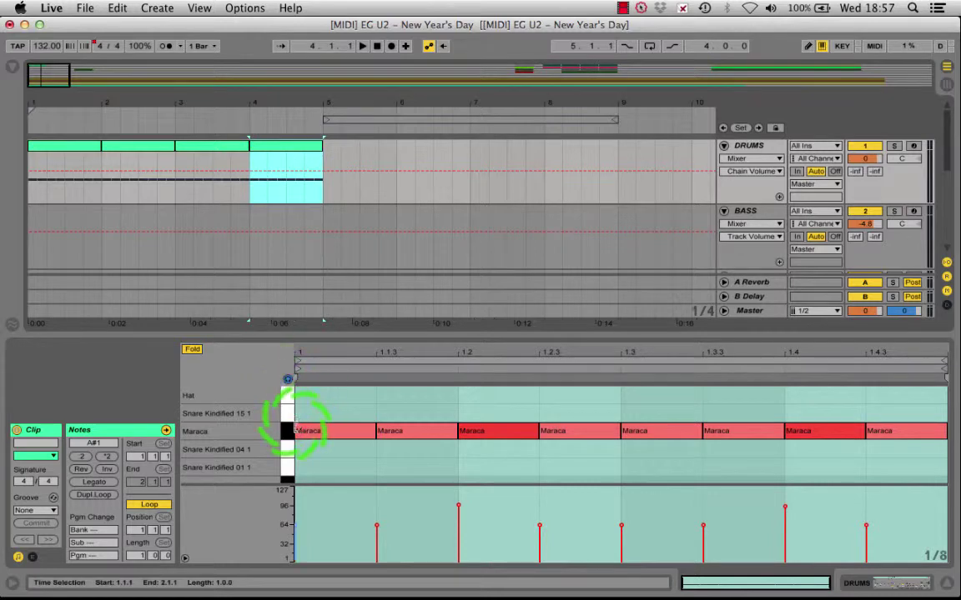
{"action": "left_click", "coordinate": [288, 433]}
{"action": "left_click", "coordinate": [288, 431]}
{"action": "left_click", "coordinate": [287, 413]}
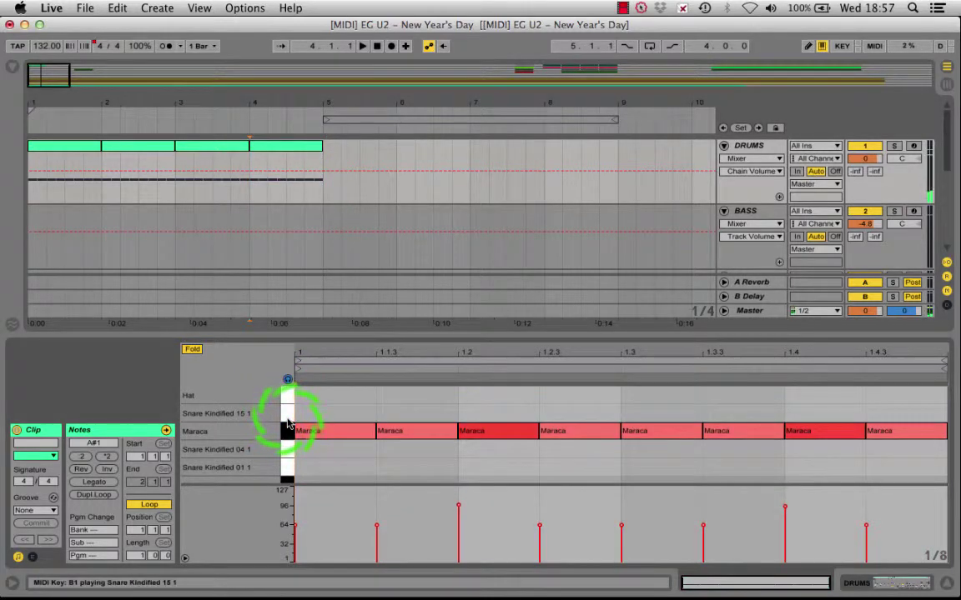
{"action": "left_click", "coordinate": [288, 431]}
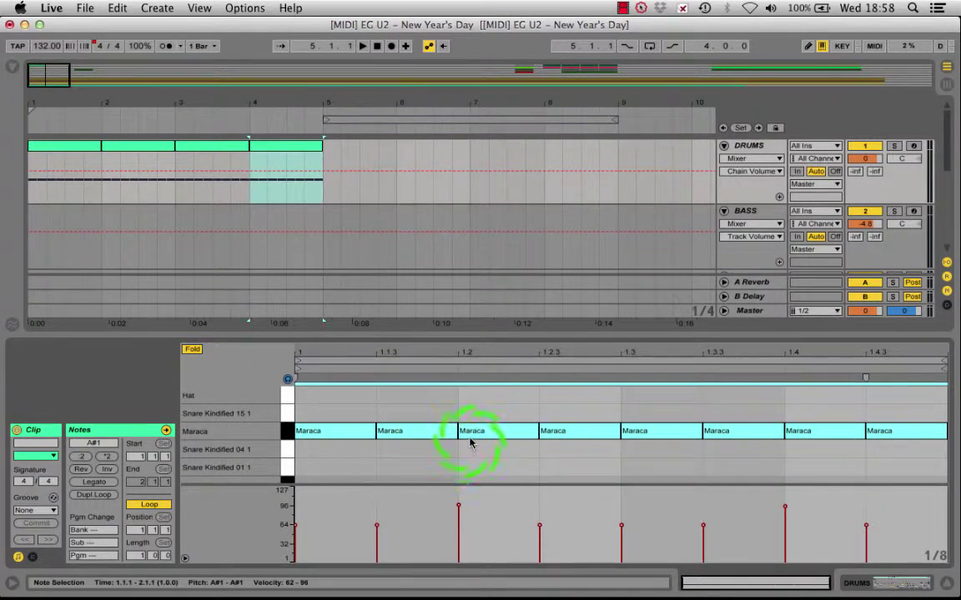
{"action": "left_click", "coordinate": [301, 187]}
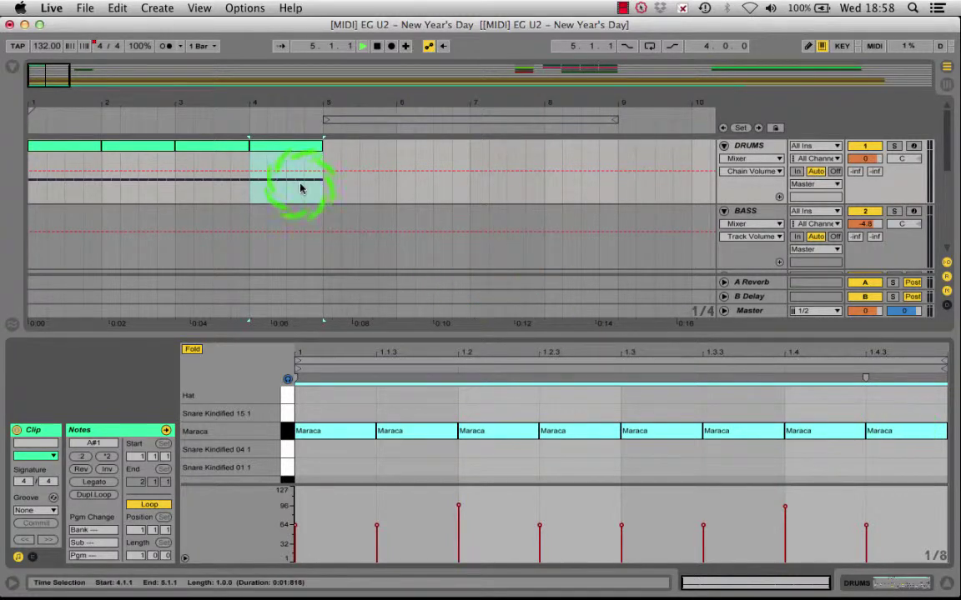
{"action": "key", "text": "space"}
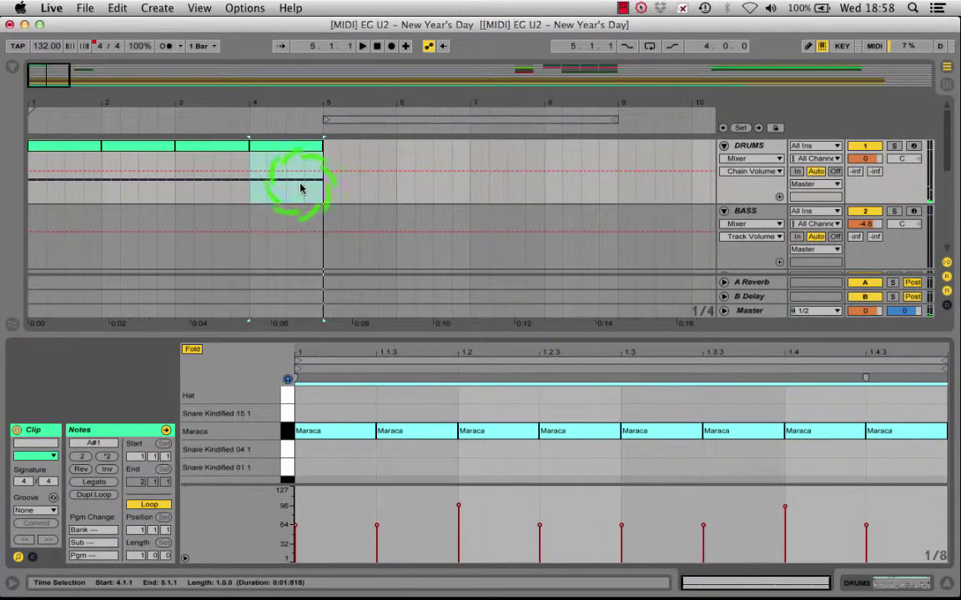
Copy the DRUMS clip at bar 4 and paste it at bar 5
{"action": "left_click", "coordinate": [288, 148]}
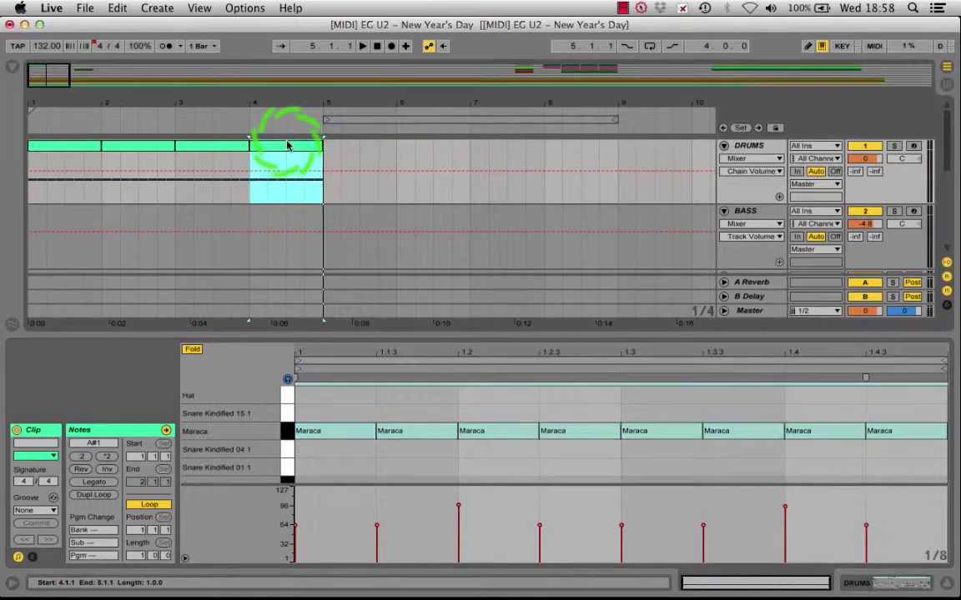
{"action": "key", "text": "super+c"}
{"action": "key", "text": "super+v"}
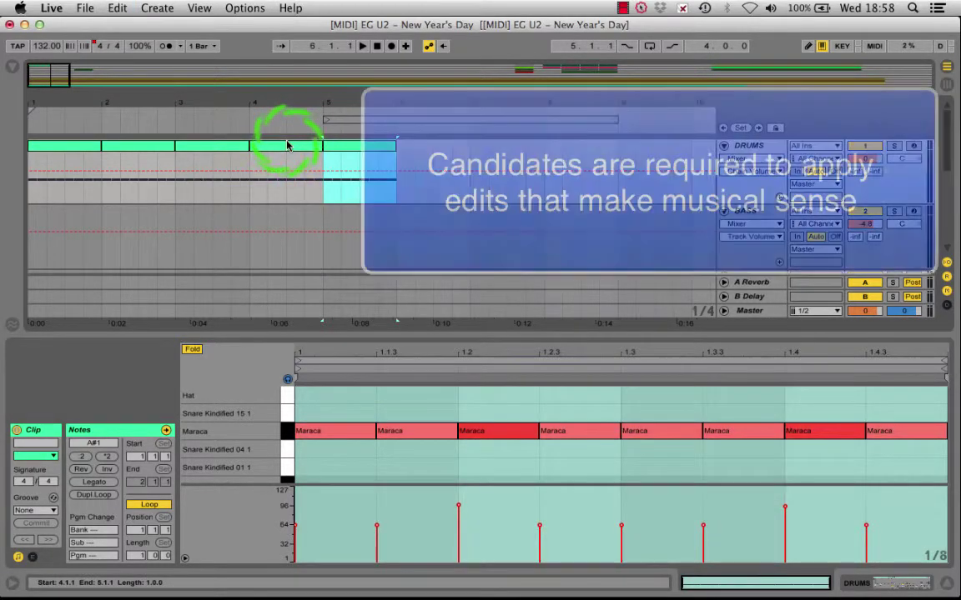
Add eighth-note linn_kick1 hits at 1.1, 1.2.3, 1.3 and 1.4.3 in the bar 5 clip and play it back
{"action": "left_click", "coordinate": [338, 146]}
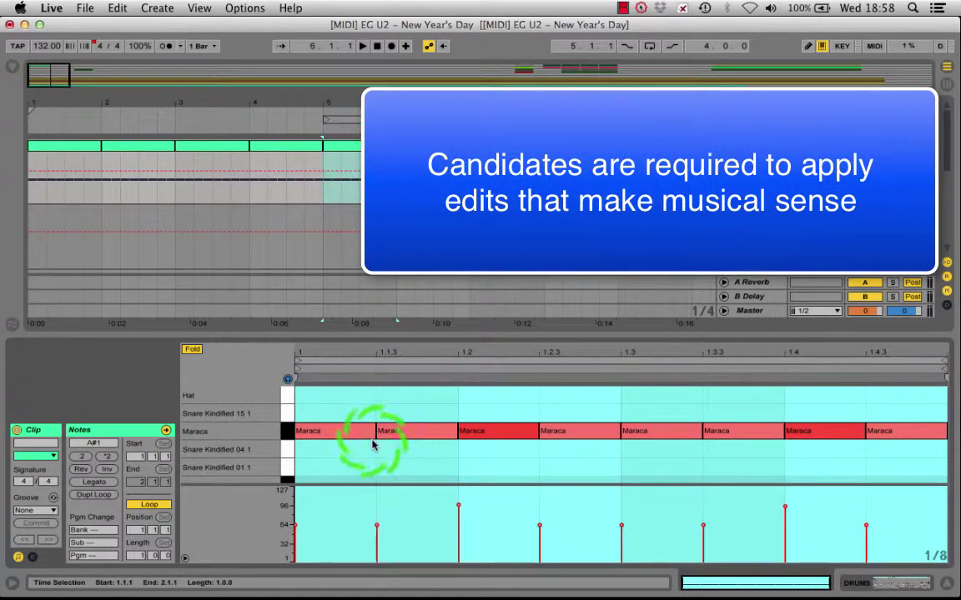
{"action": "scroll", "coordinate": [369, 438], "scroll_direction": "down", "scroll_amount": 3}
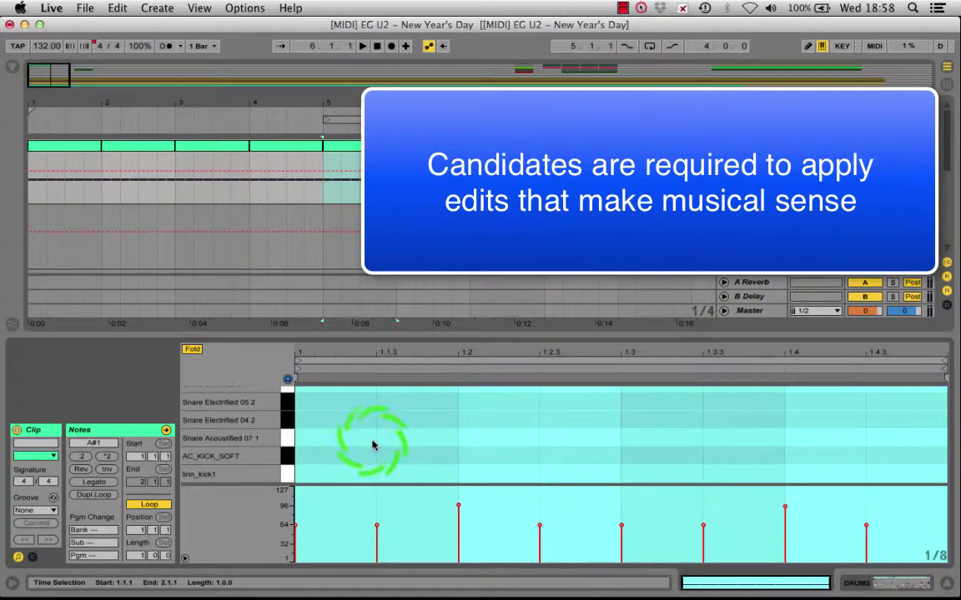
{"action": "double_click", "coordinate": [321, 475]}
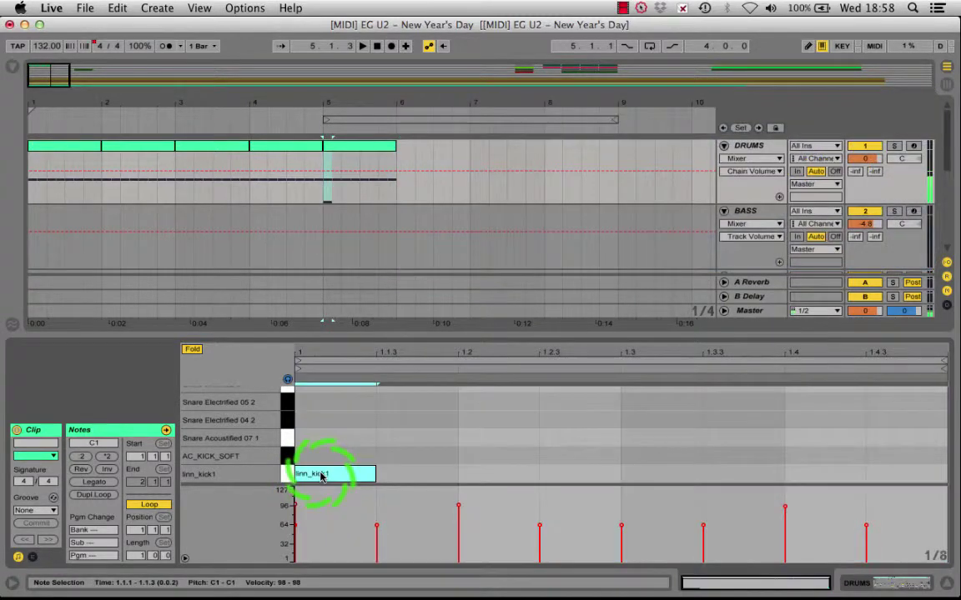
{"action": "double_click", "coordinate": [543, 477]}
{"action": "double_click", "coordinate": [654, 477]}
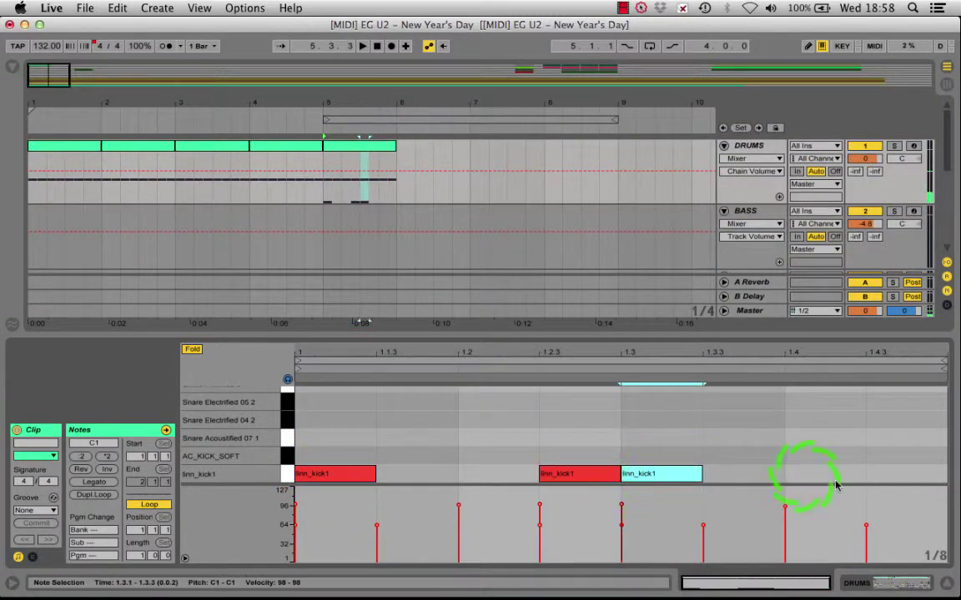
{"action": "double_click", "coordinate": [885, 481]}
{"action": "key", "text": "space"}
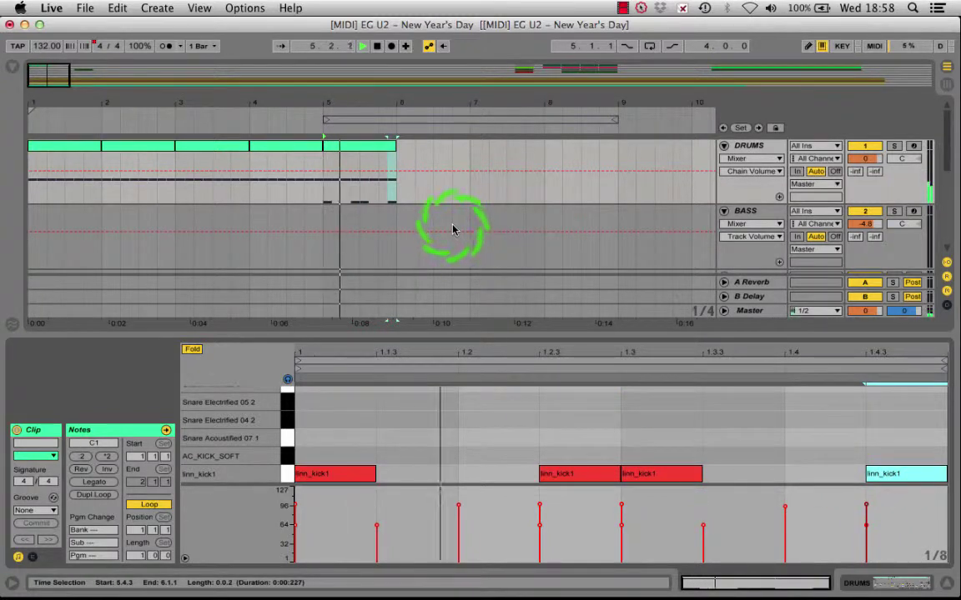
{"action": "key", "text": "space"}
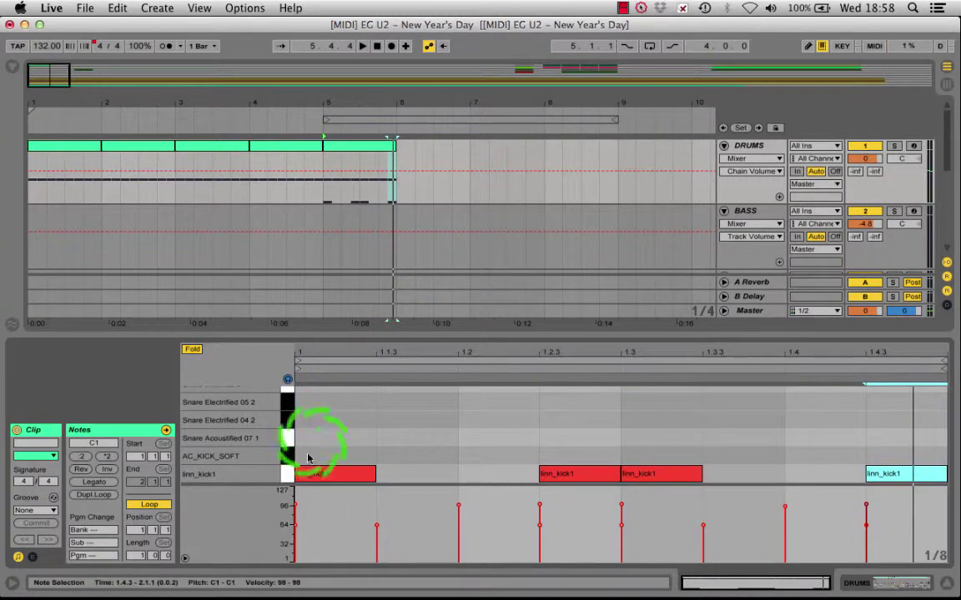
Duplicate all linn_kick1 notes onto the AC_KICK_SOFT row to layer both kicks, and play the result
{"action": "left_click", "coordinate": [287, 472]}
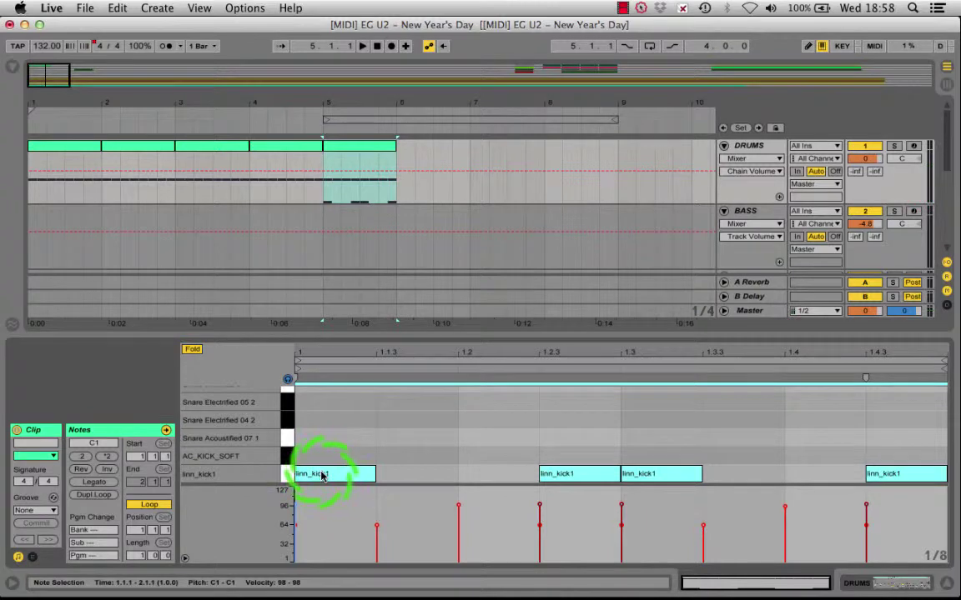
{"action": "left_click_drag", "start_coordinate": [322, 471], "coordinate": [322, 461]}
{"action": "key", "text": "space"}
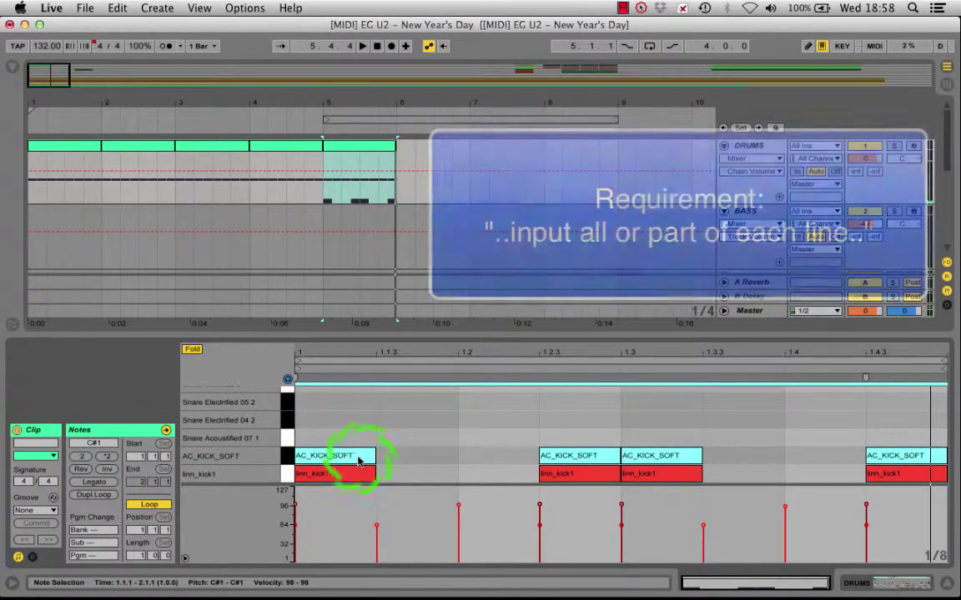
Audition the snare sounds, add Snare Electrified 05 2 eighth notes at 1.2 and 1.4, and play the bar back
{"action": "scroll", "coordinate": [361, 460], "scroll_direction": "up", "scroll_amount": 1}
{"action": "left_click", "coordinate": [292, 446]}
{"action": "left_click_drag", "start_coordinate": [292, 446], "coordinate": [288, 436]}
{"action": "key", "text": "space"}
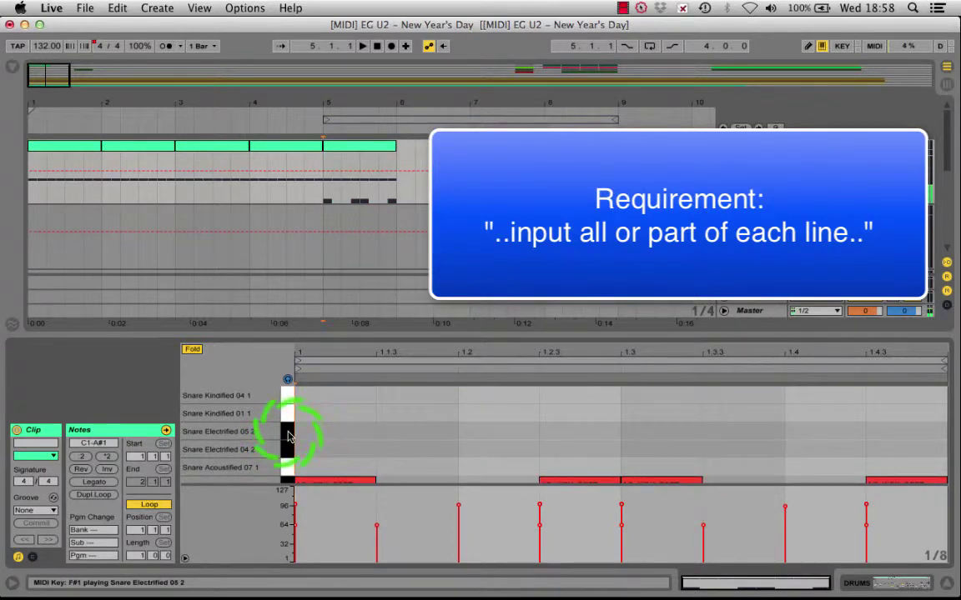
{"action": "double_click", "coordinate": [469, 430]}
{"action": "left_click", "coordinate": [742, 419]}
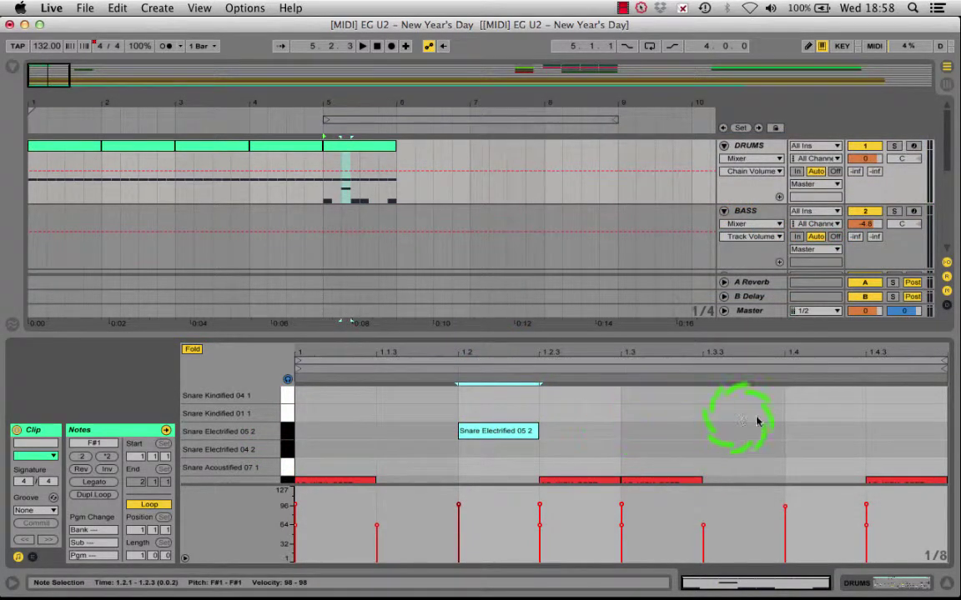
{"action": "double_click", "coordinate": [808, 431]}
{"action": "key", "text": "space"}
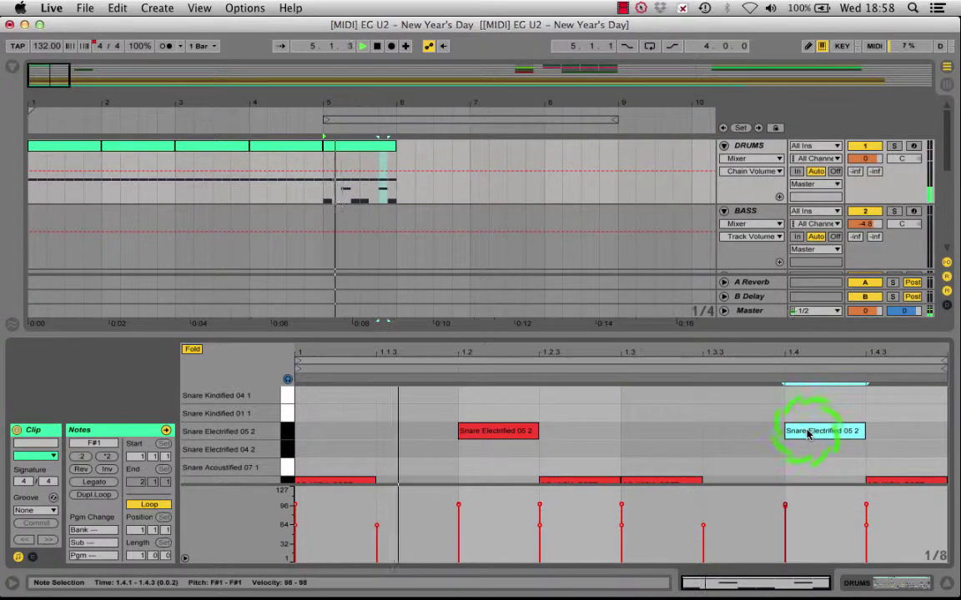
{"action": "key", "text": "space"}
{"action": "left_click", "coordinate": [532, 236]}
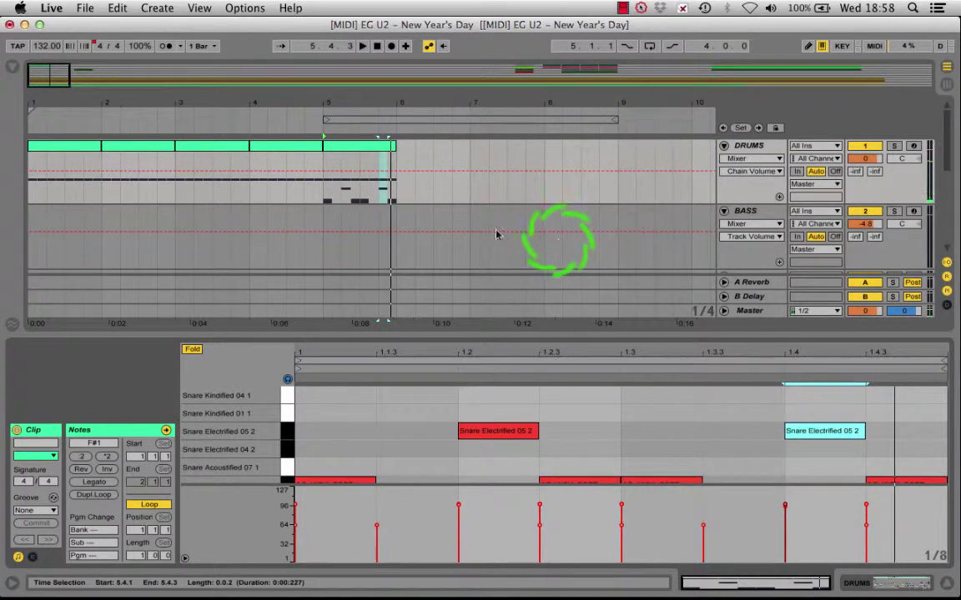
Extend the bar 5 drum pattern to a four-bar loop by duplicating its loop twice
{"action": "left_click", "coordinate": [373, 150]}
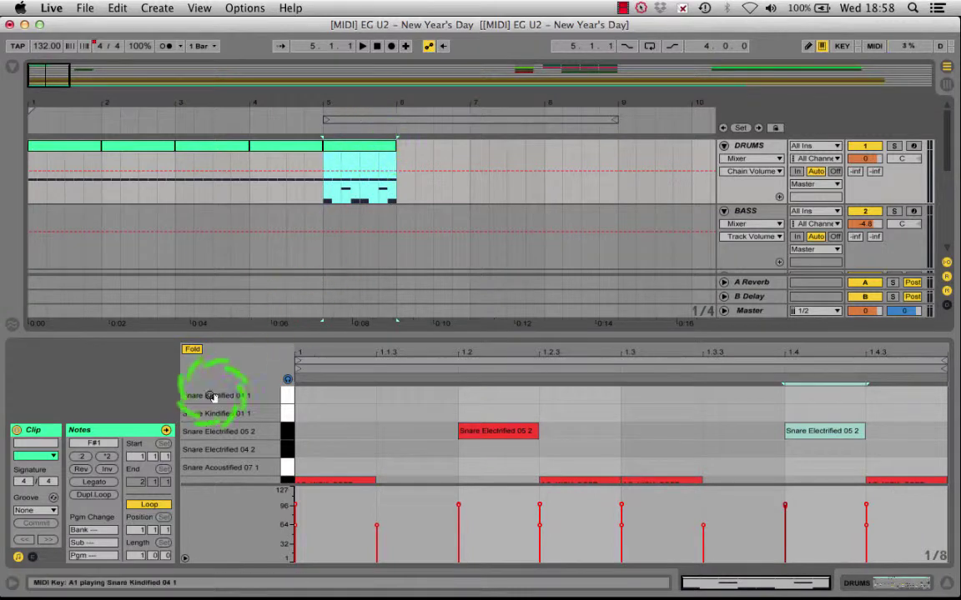
{"action": "left_click", "coordinate": [137, 556]}
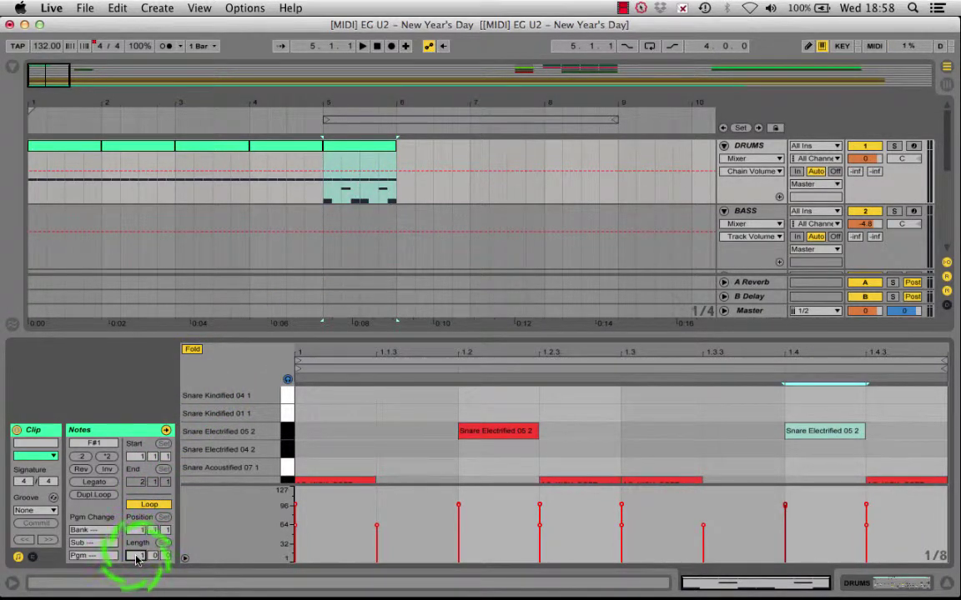
{"action": "key", "text": "Return"}
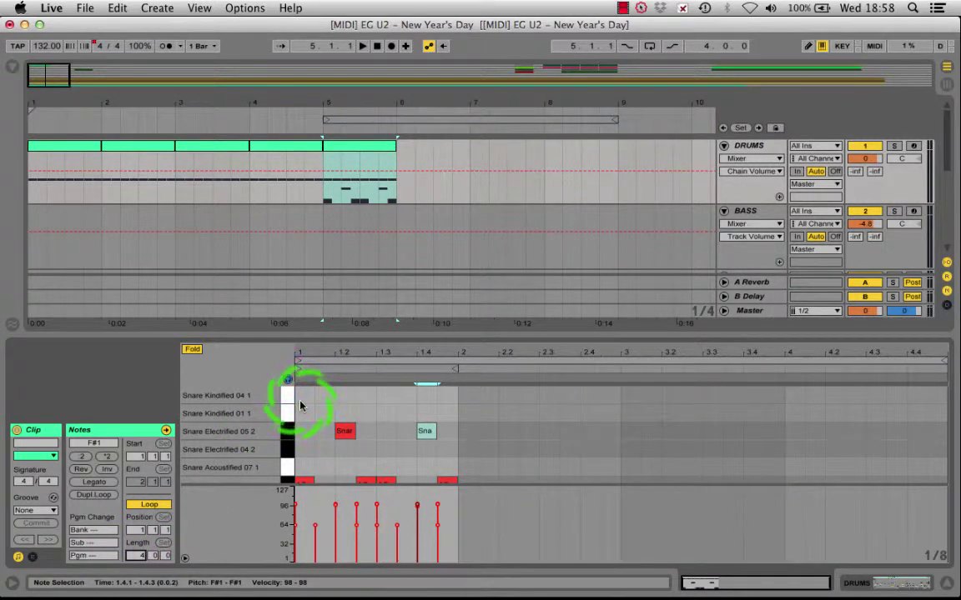
{"action": "left_click", "coordinate": [99, 495]}
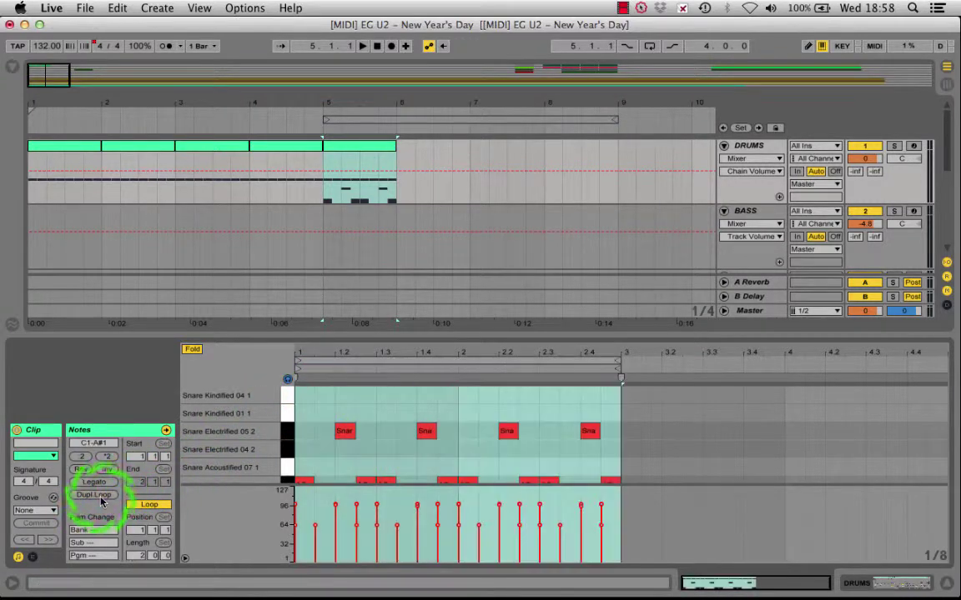
{"action": "left_click", "coordinate": [99, 496]}
{"action": "left_click_drag", "start_coordinate": [234, 463], "coordinate": [292, 465]}
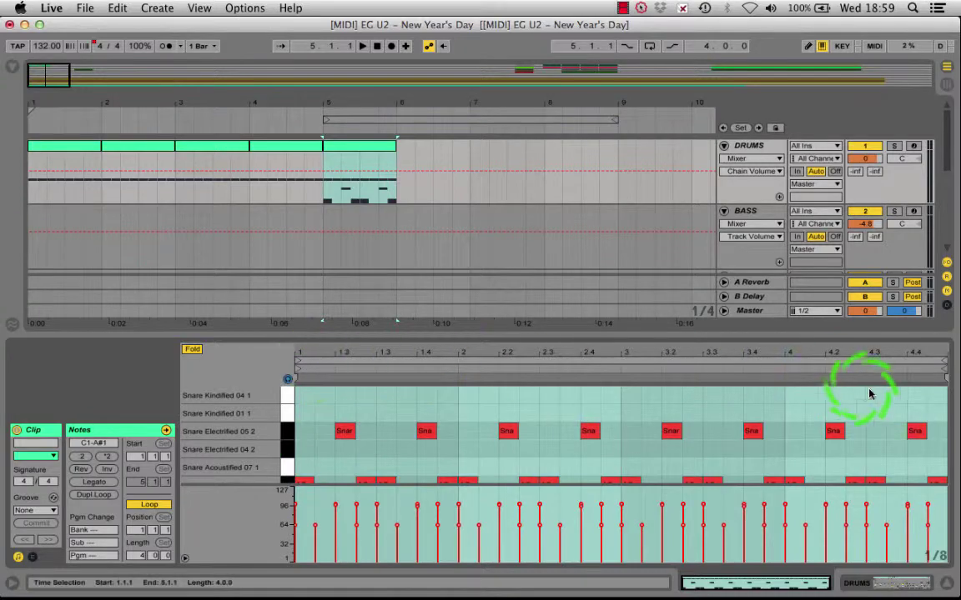
Audition Crash Acoustified 03 and add an eighth-note crash at 1.1 of the drum clip
{"action": "scroll", "coordinate": [332, 408], "scroll_direction": "up", "scroll_amount": 3}
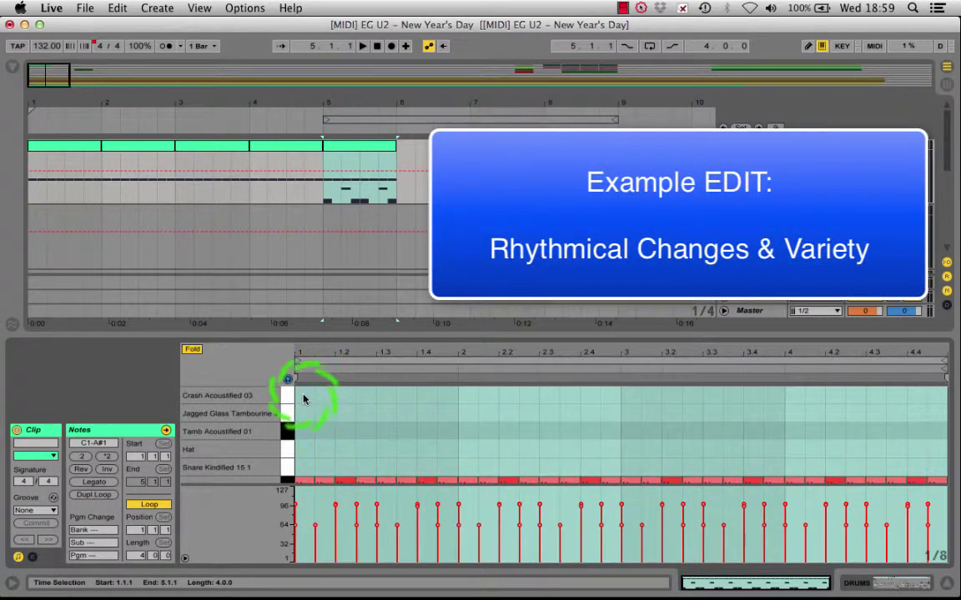
{"action": "left_click", "coordinate": [288, 396]}
{"action": "left_click", "coordinate": [301, 395]}
{"action": "double_click", "coordinate": [302, 395]}
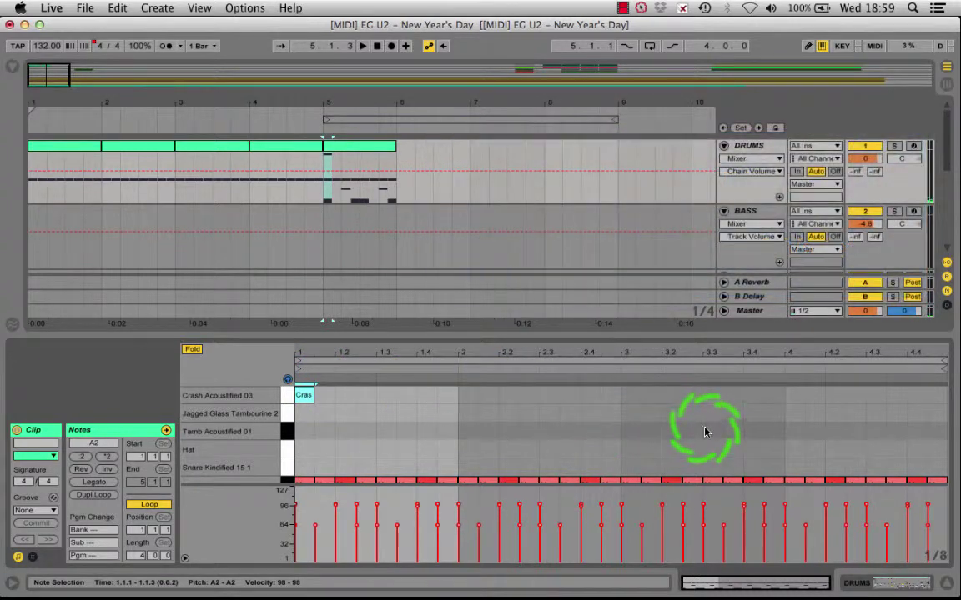
Lengthen the DRUMS clip starting at bar 5 so that it ends at bar 9
{"action": "left_click", "coordinate": [337, 365]}
{"action": "left_click", "coordinate": [383, 153]}
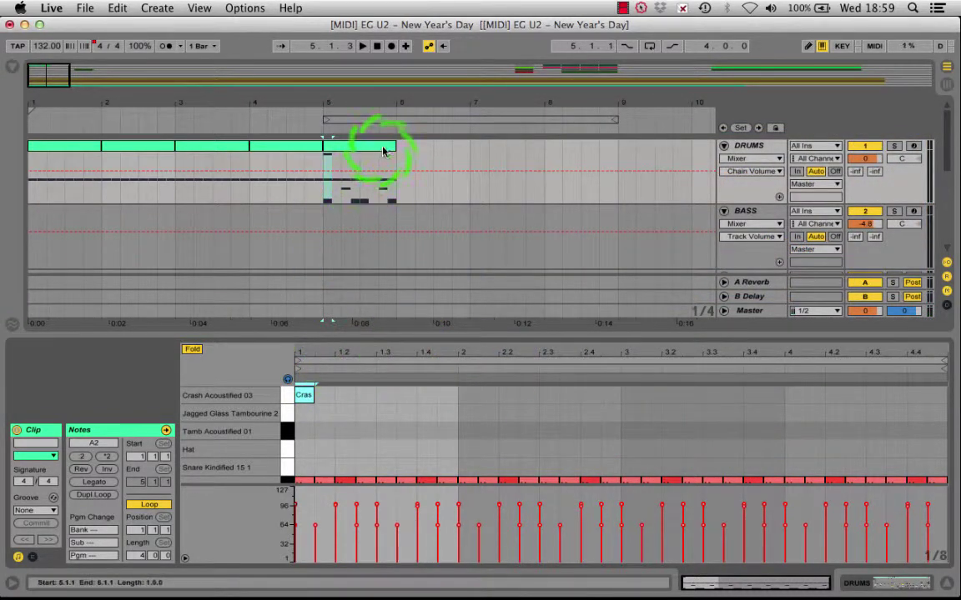
{"action": "left_click_drag", "start_coordinate": [396, 150], "coordinate": [618, 134]}
Set the note grid to 1/16 and add Snare Electrified 05 2 sixteenth notes at 4.4.3 and 4.4.4
{"action": "left_click", "coordinate": [907, 408]}
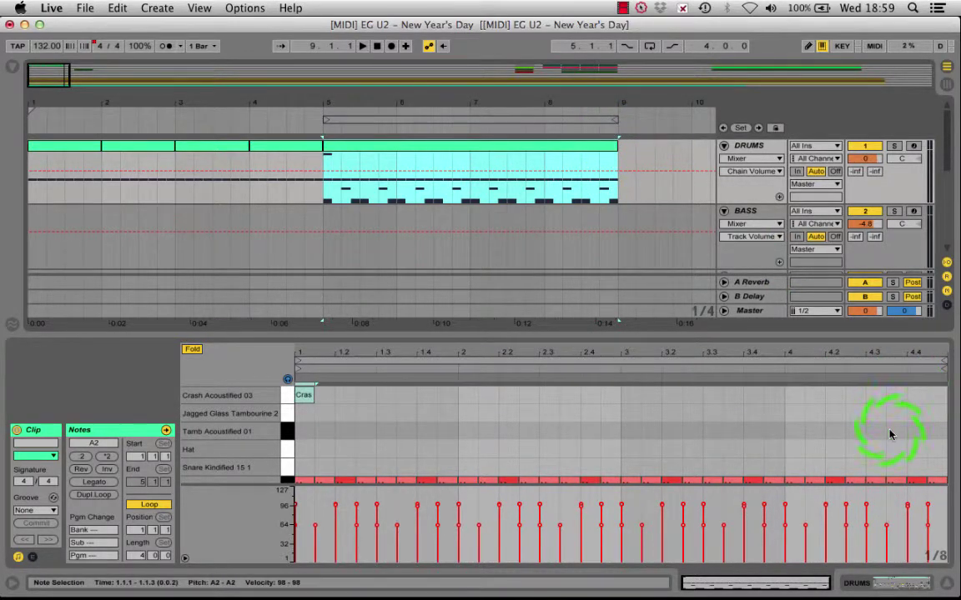
{"action": "scroll", "coordinate": [889, 429], "scroll_direction": "down", "scroll_amount": 3}
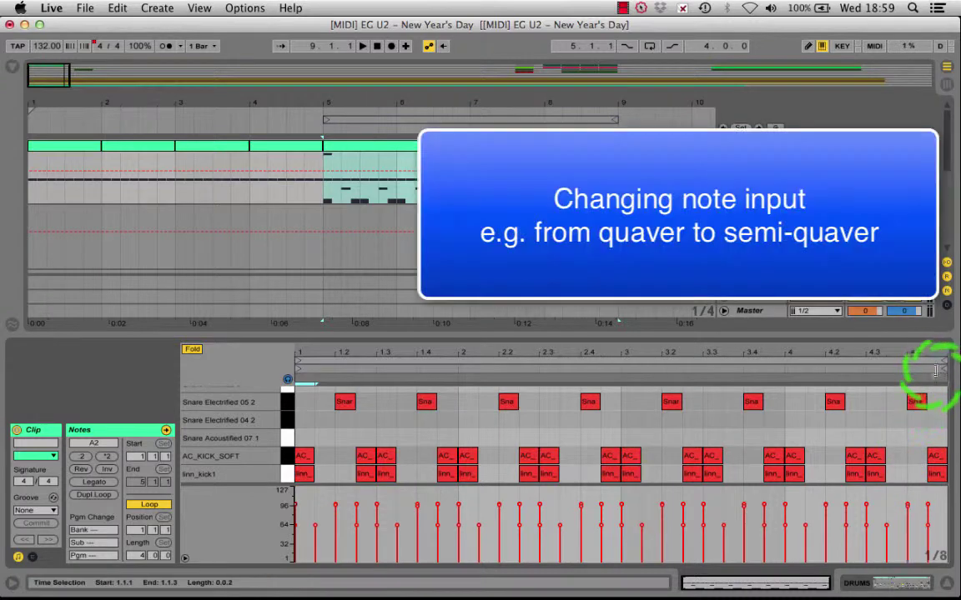
{"action": "left_click_drag", "start_coordinate": [941, 350], "coordinate": [934, 359]}
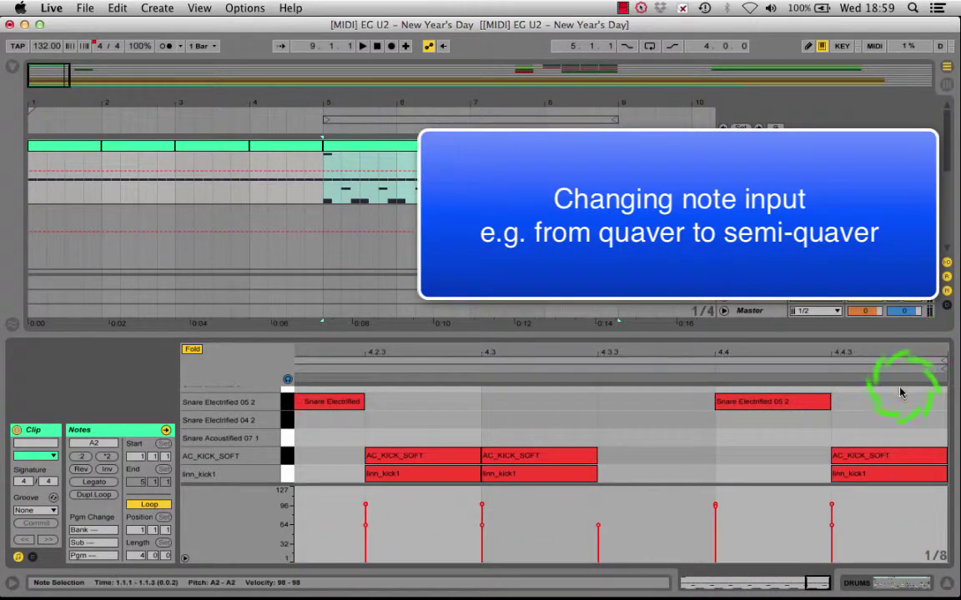
{"action": "right_click", "coordinate": [881, 410]}
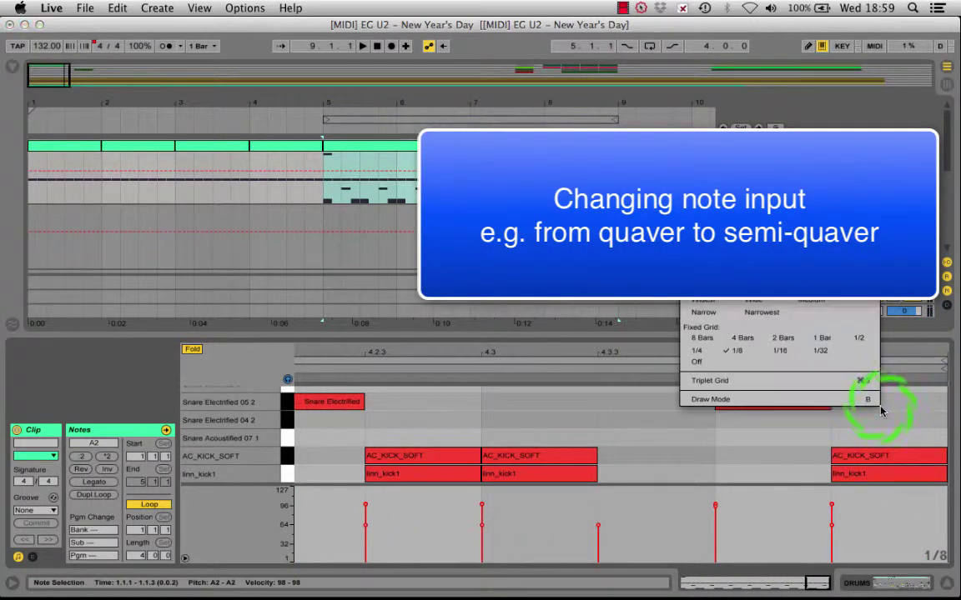
{"action": "left_click", "coordinate": [790, 354]}
{"action": "left_click", "coordinate": [864, 395]}
{"action": "double_click", "coordinate": [862, 404]}
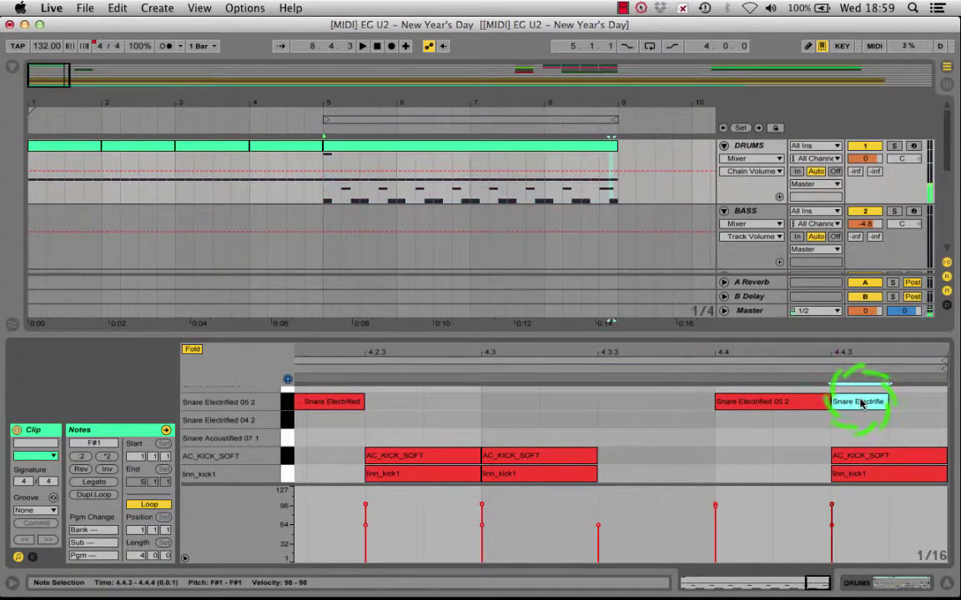
{"action": "double_click", "coordinate": [912, 402]}
{"action": "left_click", "coordinate": [447, 215]}
{"action": "left_click", "coordinate": [542, 161]}
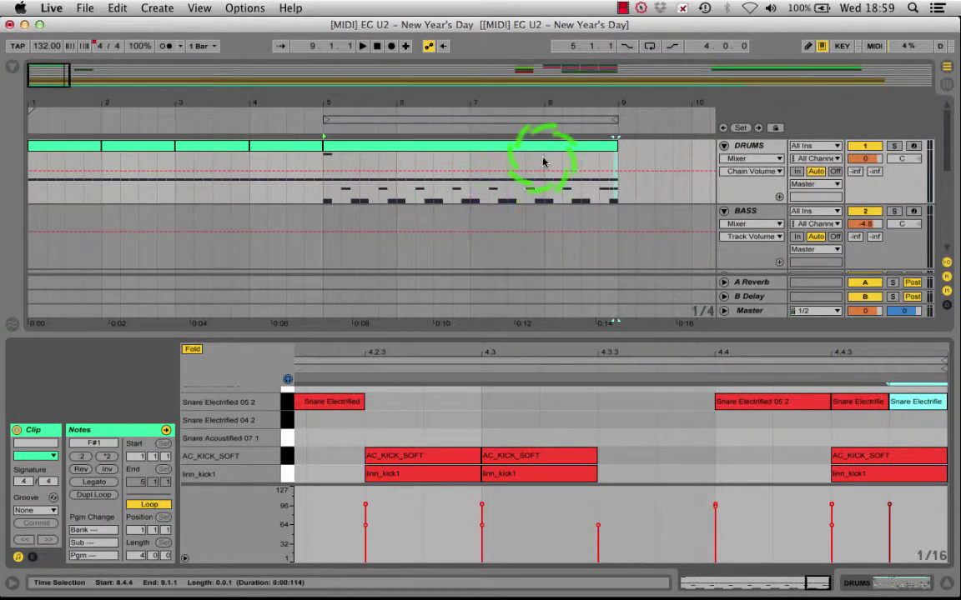
Play back the drum ending from bar 8 and duplicate the DRUMS clip at bar 5 so the pattern repeats from bar 9
{"action": "key", "text": "space"}
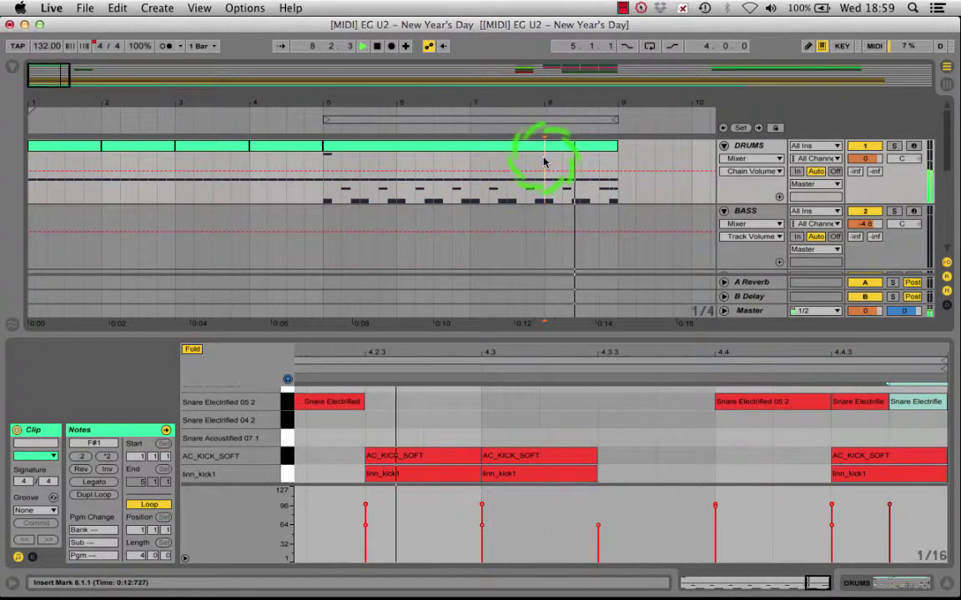
{"action": "key", "text": "space"}
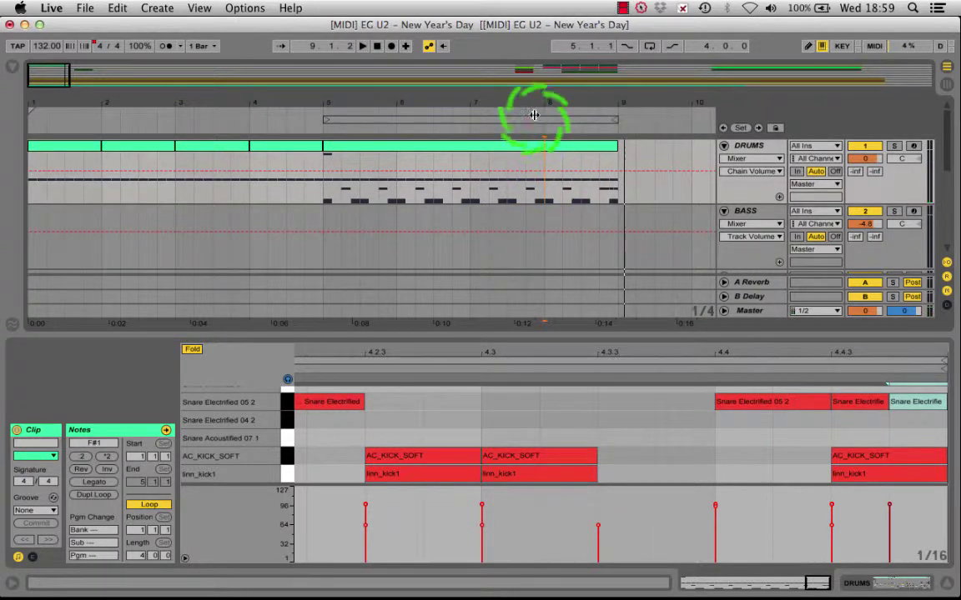
{"action": "left_click_drag", "start_coordinate": [530, 102], "coordinate": [534, 97]}
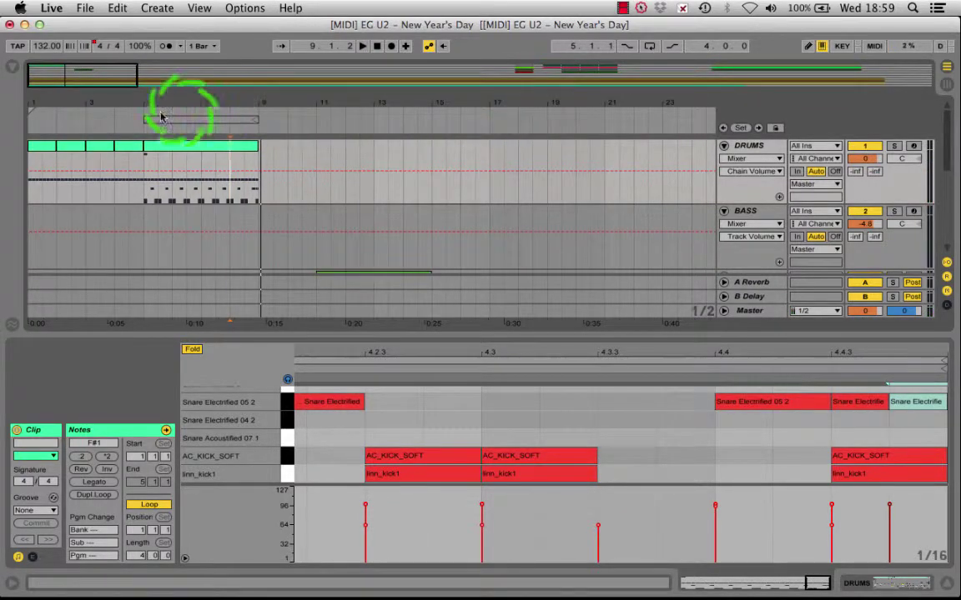
{"action": "left_click", "coordinate": [169, 153]}
{"action": "key", "text": "super+d"}
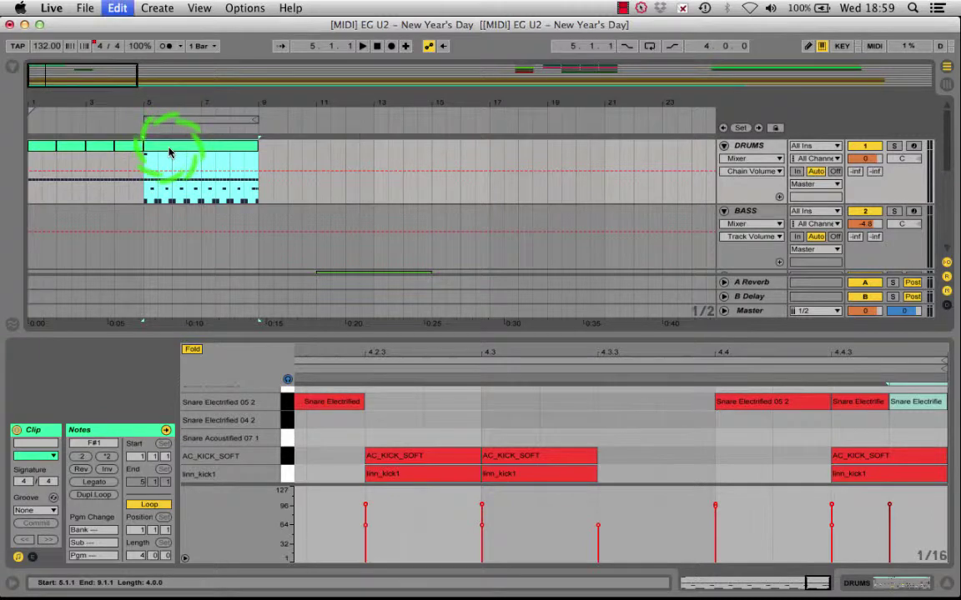
{"action": "mouse_move", "coordinate": [143, 114]}
{"action": "left_mouse_down"}
{"action": "mouse_move", "coordinate": [143, 102]}
{"action": "mouse_move", "coordinate": [127, 99]}
{"action": "mouse_move", "coordinate": [157, 97]}
{"action": "mouse_move", "coordinate": [133, 96]}
{"action": "mouse_move", "coordinate": [140, 102]}
{"action": "left_mouse_up"}
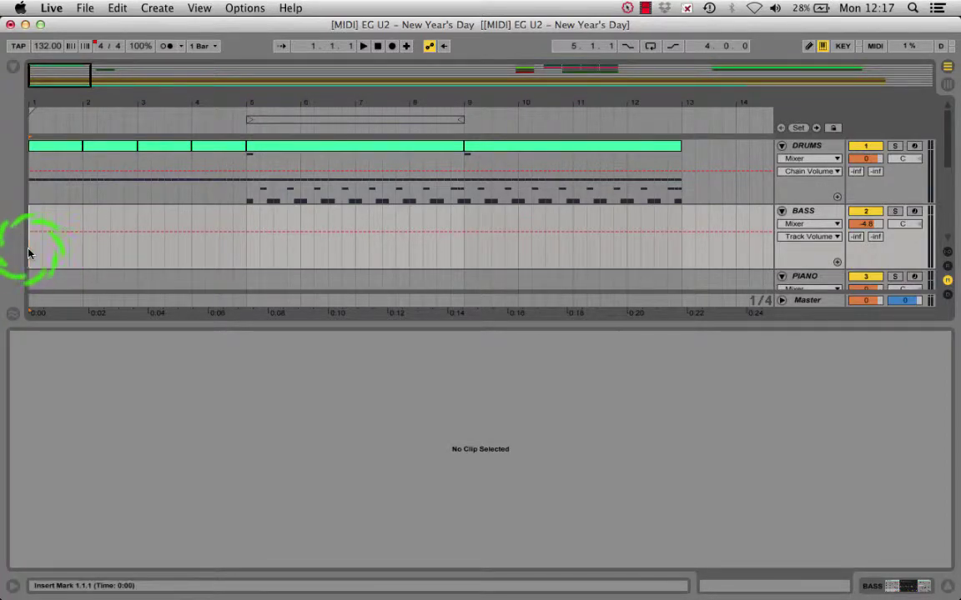
Create a four-bar MIDI clip at the start of the BASS track and add an A1 note filling its first bar
{"action": "left_click_drag", "start_coordinate": [28, 253], "coordinate": [246, 244]}
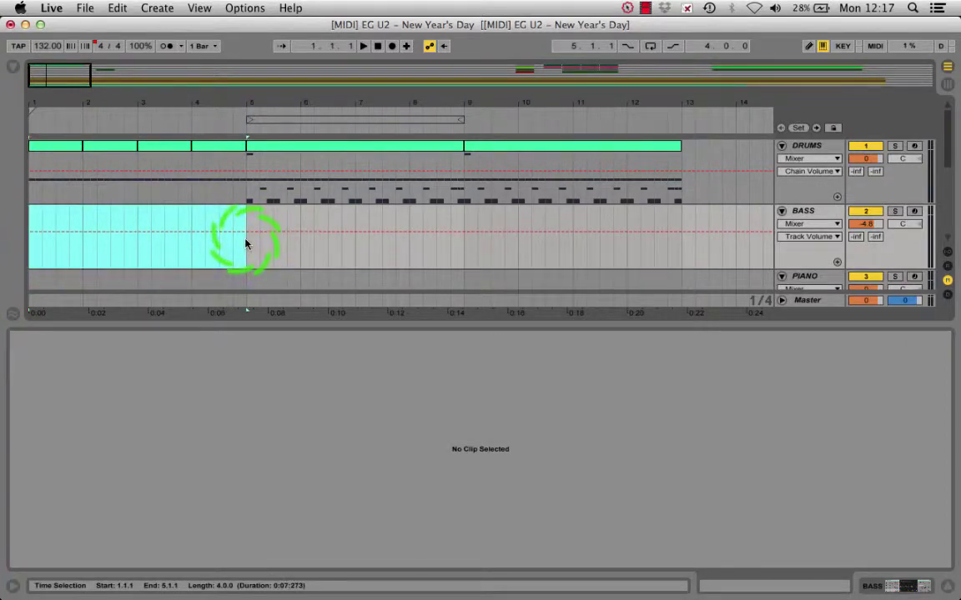
{"action": "key", "text": "super+shift+m"}
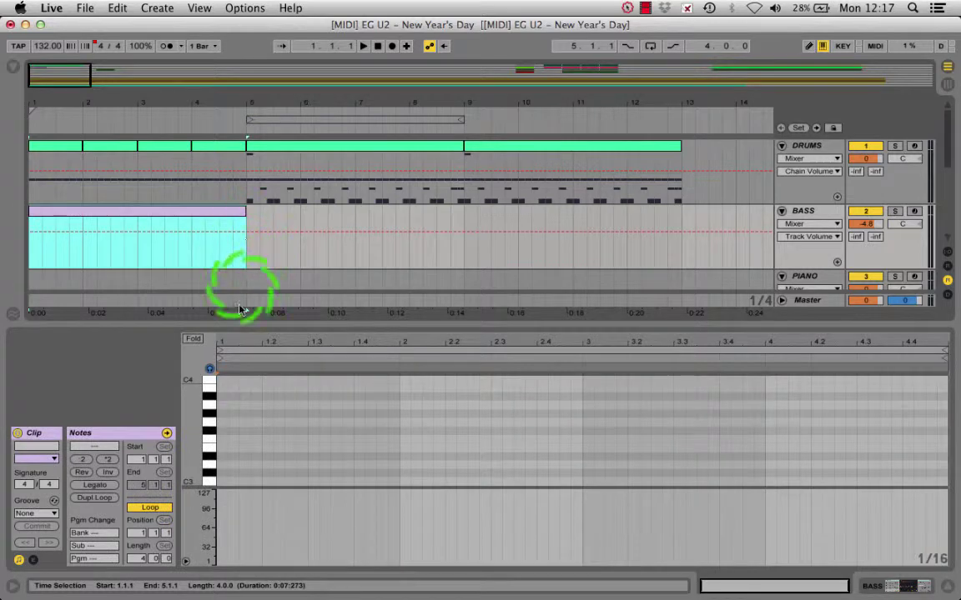
{"action": "left_click", "coordinate": [216, 424]}
{"action": "left_click", "coordinate": [210, 482]}
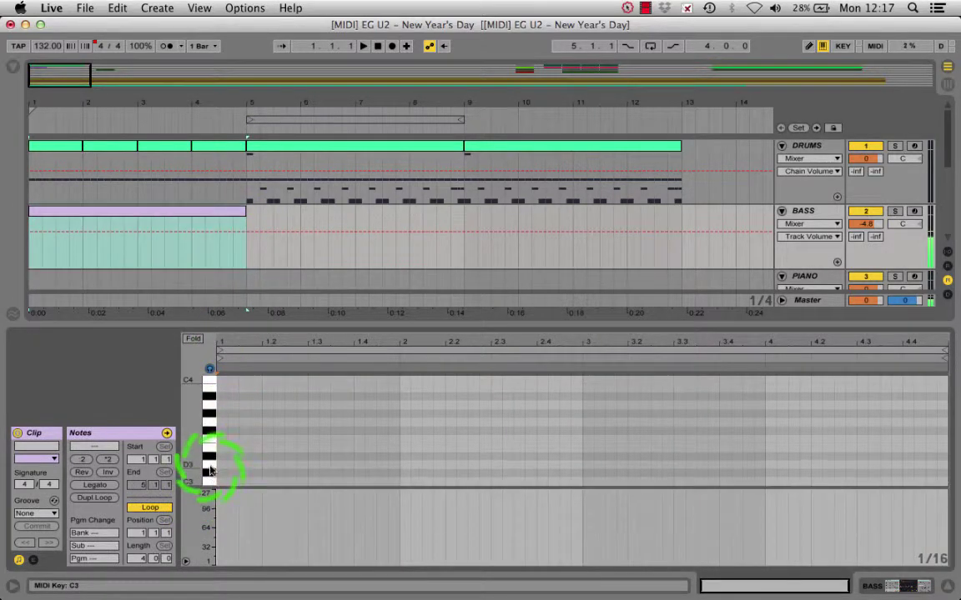
{"action": "scroll", "coordinate": [198, 467], "scroll_direction": "down", "scroll_amount": 1}
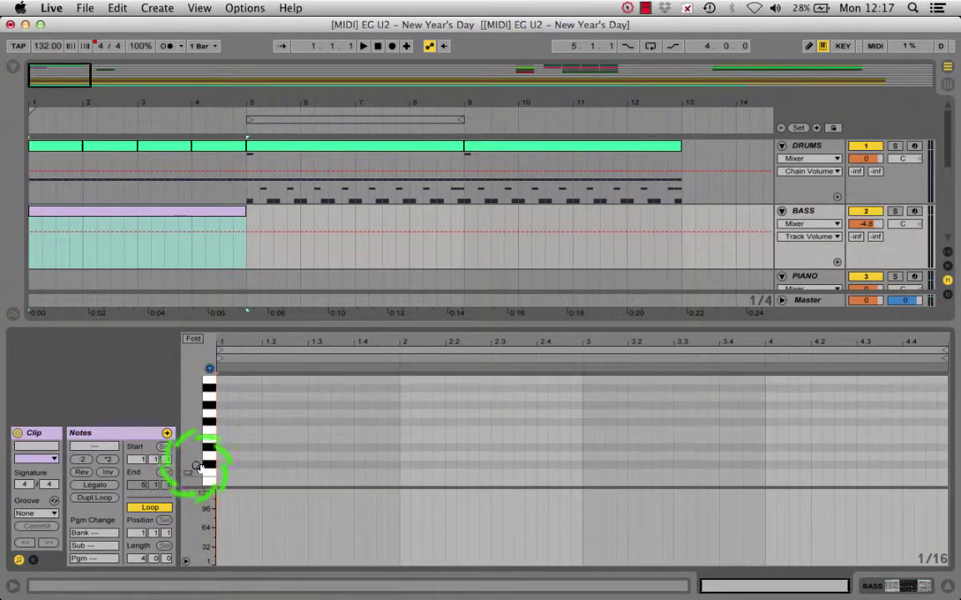
{"action": "scroll", "coordinate": [206, 477], "scroll_direction": "down", "scroll_amount": 2}
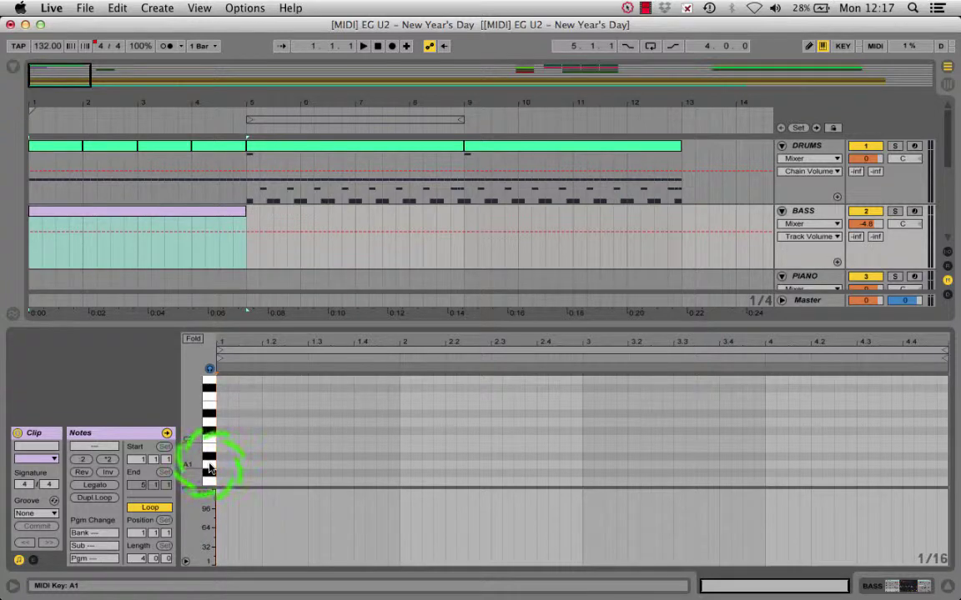
{"action": "double_click", "coordinate": [222, 467]}
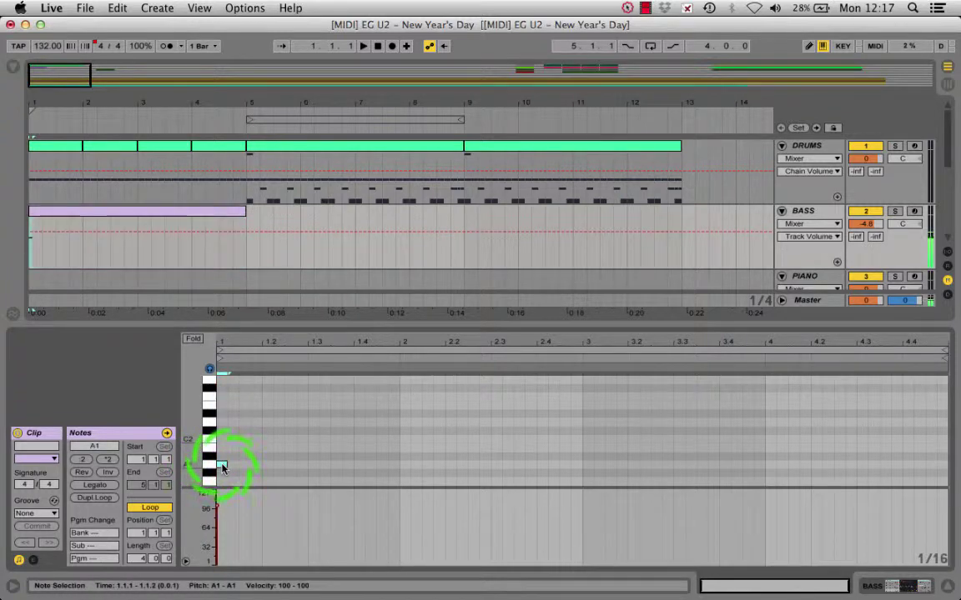
{"action": "left_click_drag", "start_coordinate": [224, 464], "coordinate": [399, 463]}
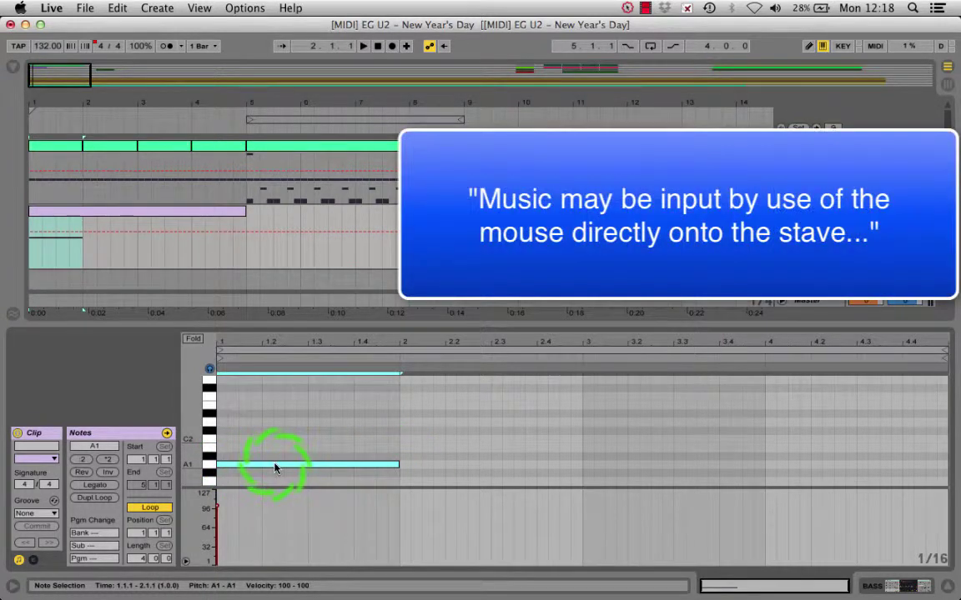
Add a C1 note to the bass clip, lasting the whole of bar 2
{"action": "scroll", "coordinate": [275, 469], "scroll_direction": "down", "scroll_amount": 2}
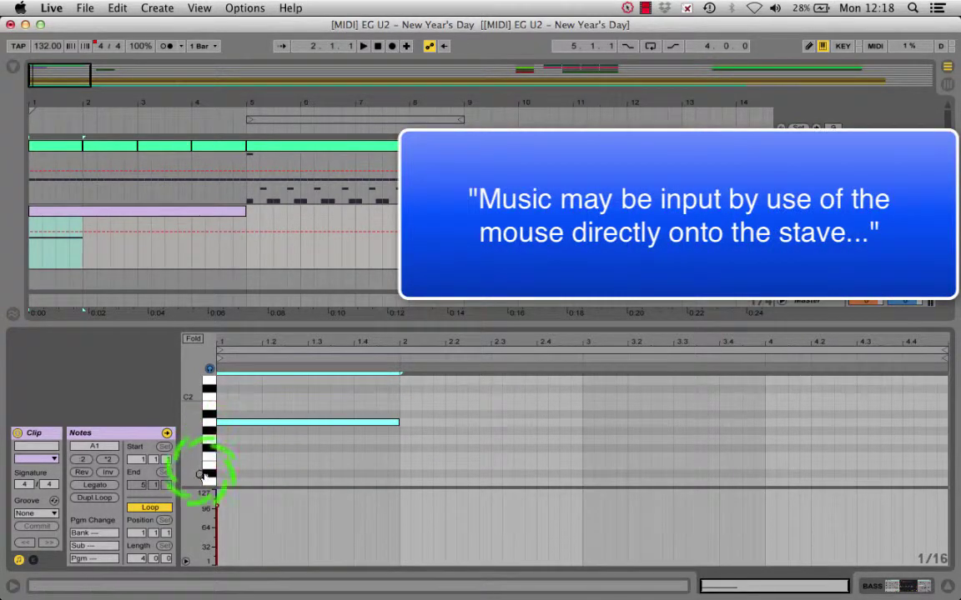
{"action": "scroll", "coordinate": [210, 484], "scroll_direction": "down", "scroll_amount": 1}
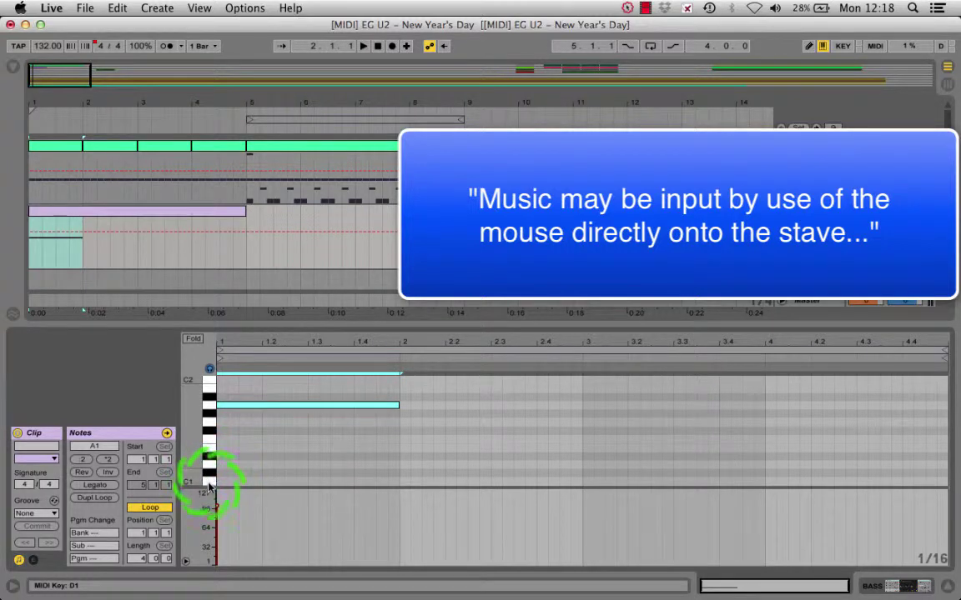
{"action": "double_click", "coordinate": [404, 483]}
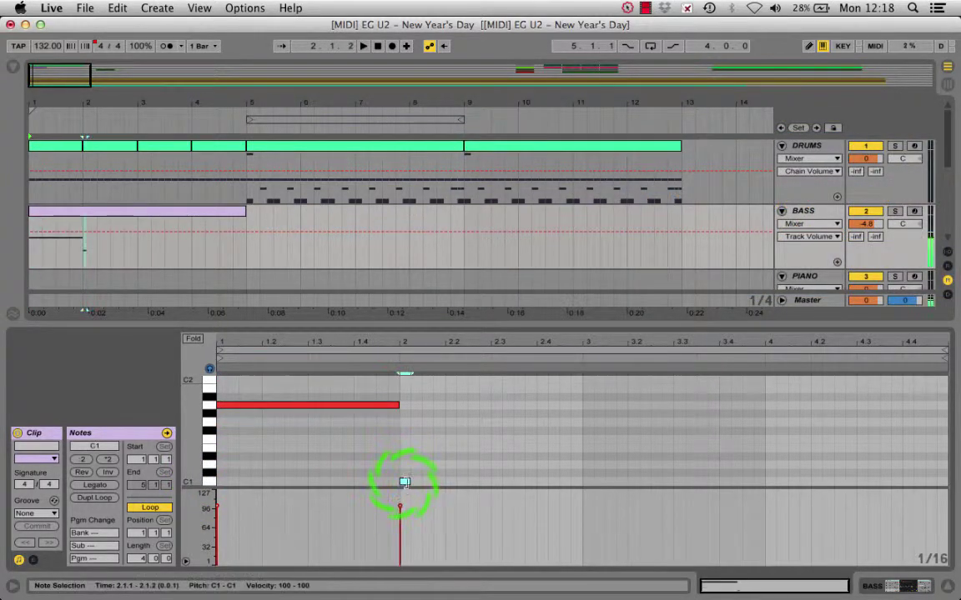
{"action": "left_click_drag", "start_coordinate": [406, 482], "coordinate": [573, 484]}
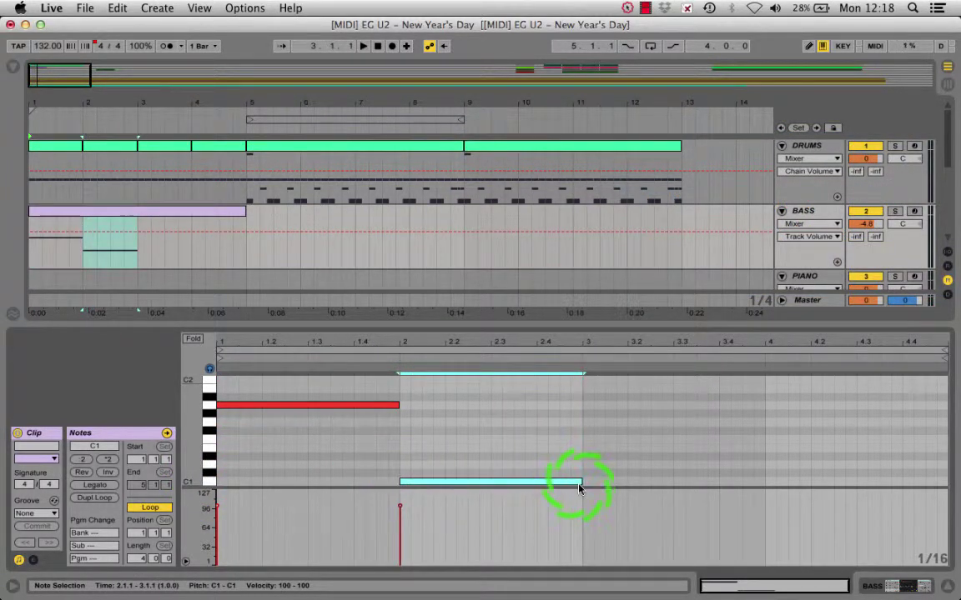
Add an E1 note to the bass clip spanning bars 3 and 4, and play the bass line back
{"action": "double_click", "coordinate": [589, 451]}
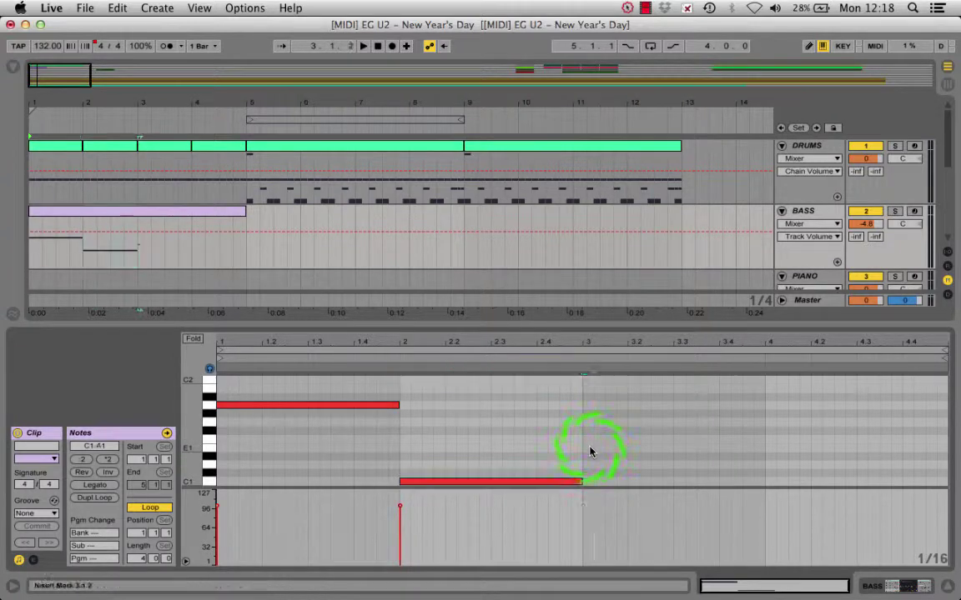
{"action": "left_click_drag", "start_coordinate": [588, 448], "coordinate": [946, 449]}
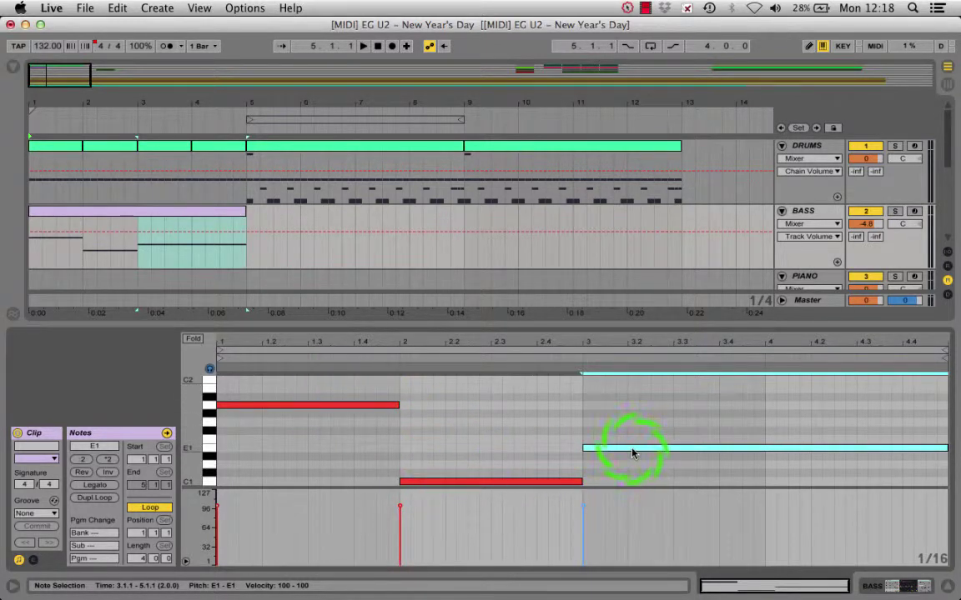
{"action": "key", "text": "space"}
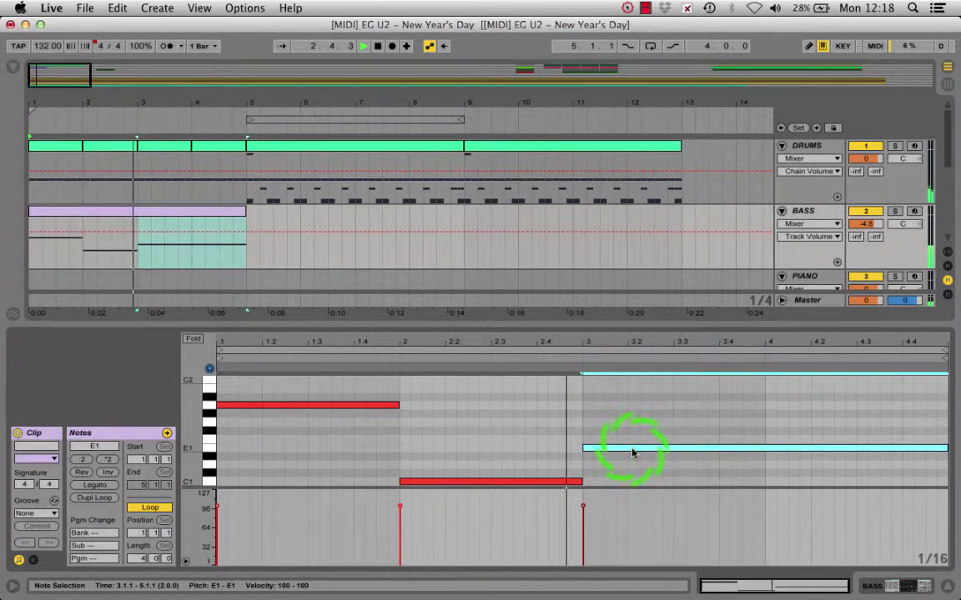
{"action": "key", "text": "space"}
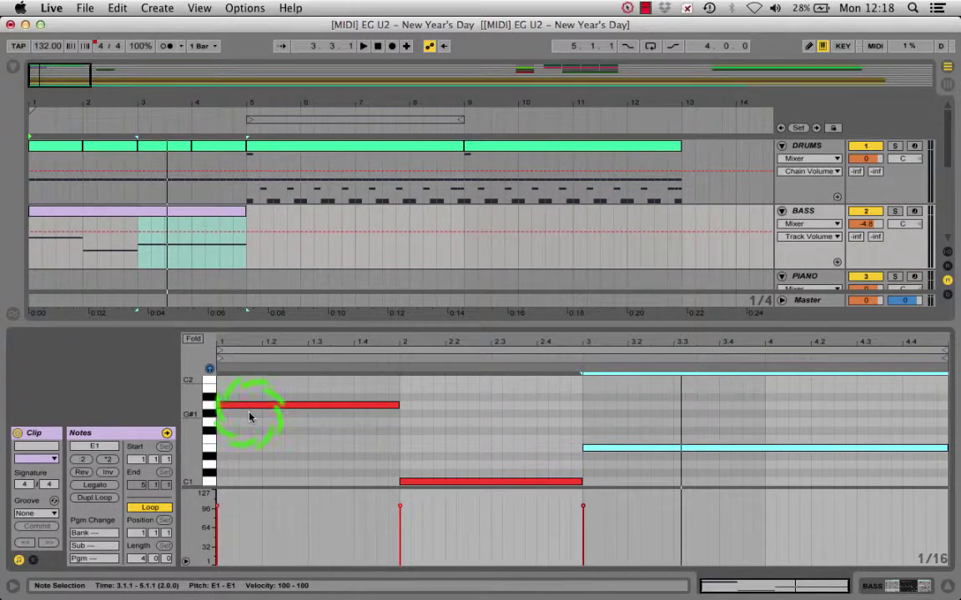
Set the note grid to 1/8 and split the bar 1 A1 into three eighth notes plus one note held to bar 2
{"action": "right_click", "coordinate": [250, 417]}
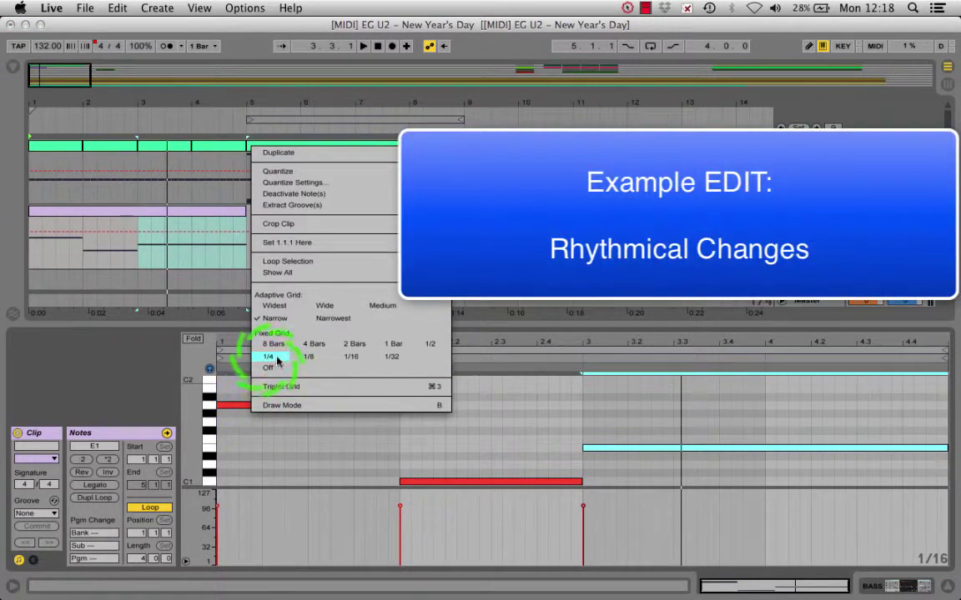
{"action": "left_click", "coordinate": [310, 357]}
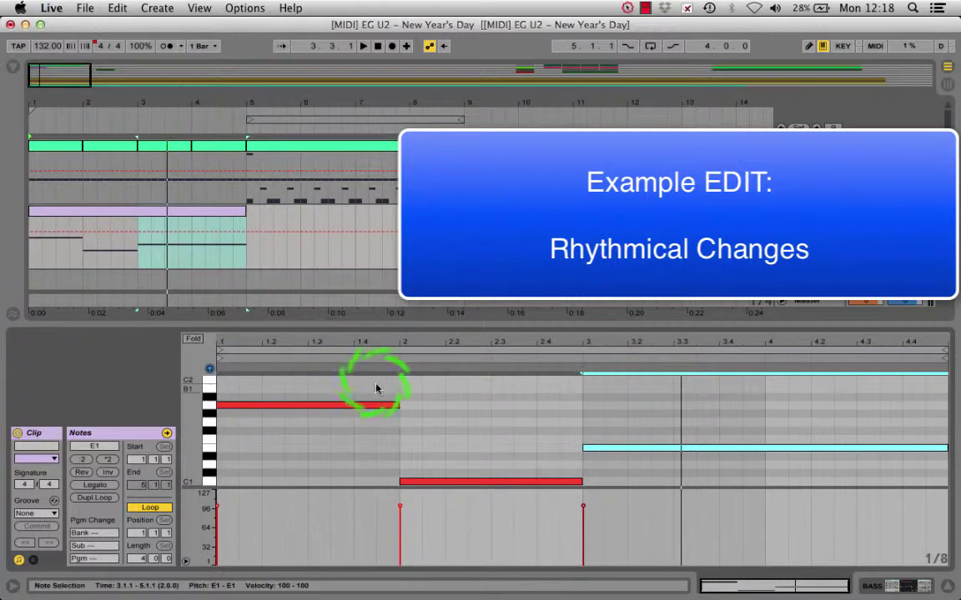
{"action": "left_click_drag", "start_coordinate": [397, 404], "coordinate": [236, 403]}
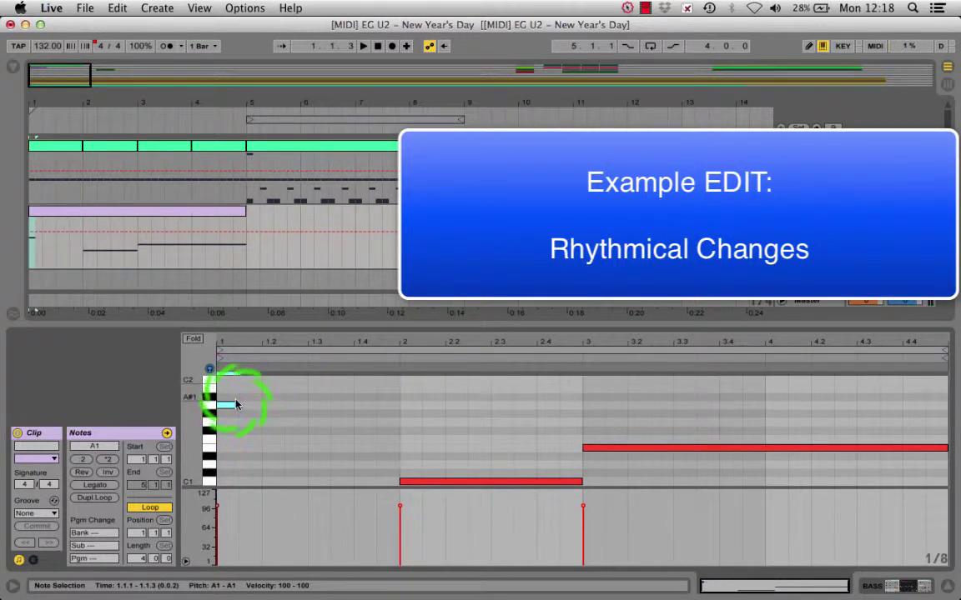
{"action": "key", "text": "super+d"}
{"action": "key", "text": "super+d"}
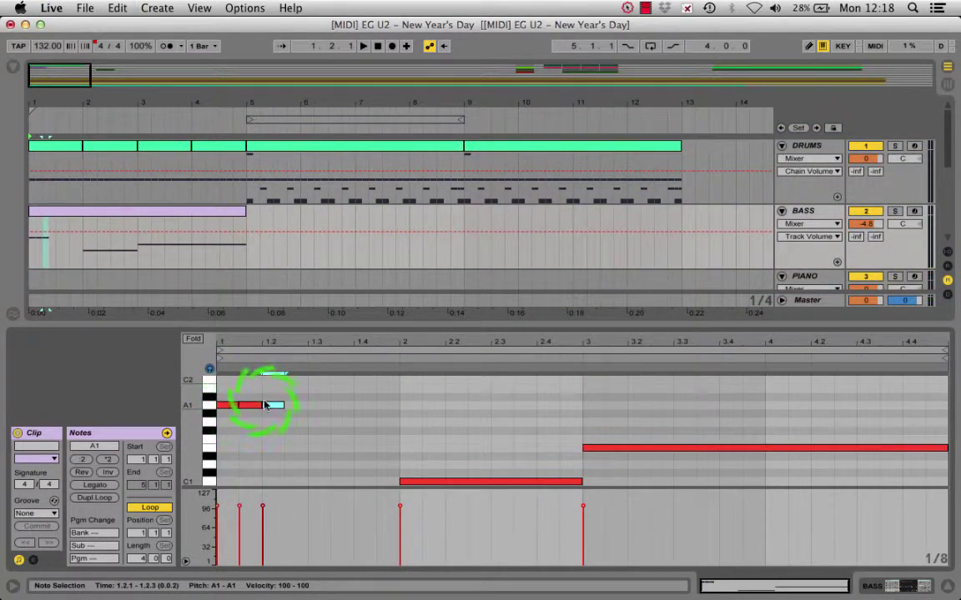
{"action": "key", "text": "super+d"}
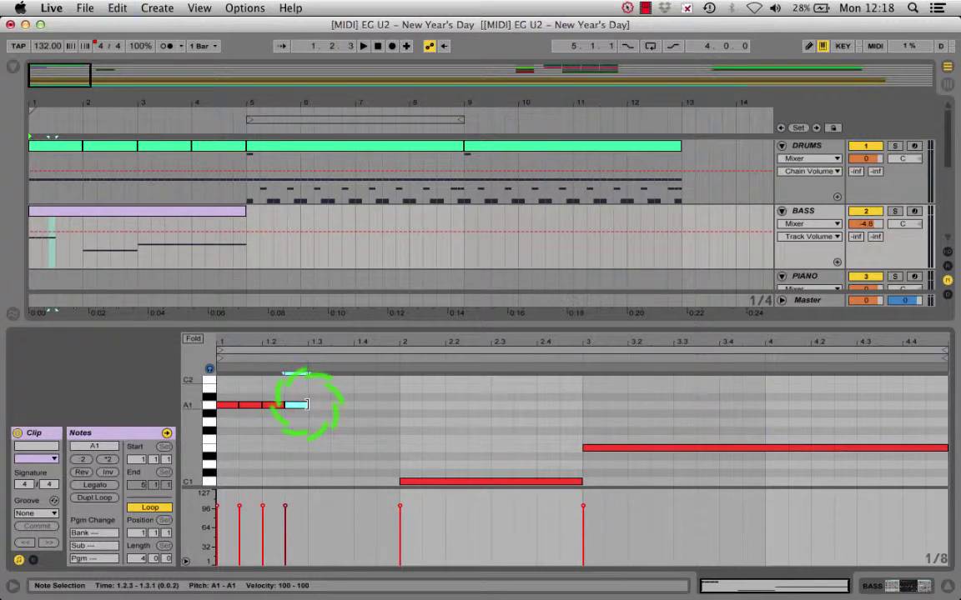
{"action": "left_click_drag", "start_coordinate": [307, 405], "coordinate": [375, 414]}
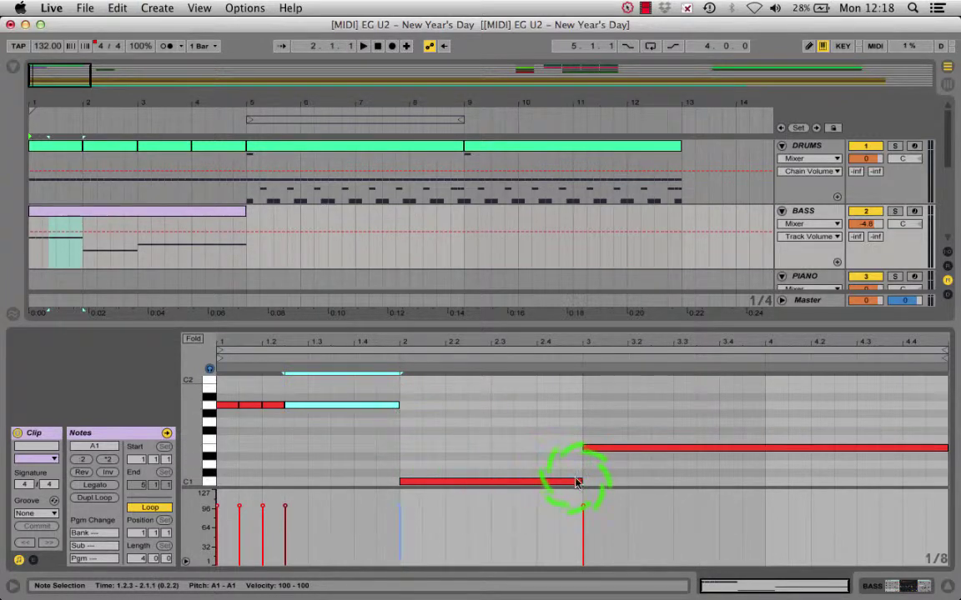
Turn the bar 2 C1 into three eighth notes plus one note held to bar 3, and play the result
{"action": "left_click_drag", "start_coordinate": [581, 480], "coordinate": [420, 474]}
{"action": "key", "text": "super+d"}
{"action": "key", "text": "super+d"}
{"action": "key", "text": "super+d"}
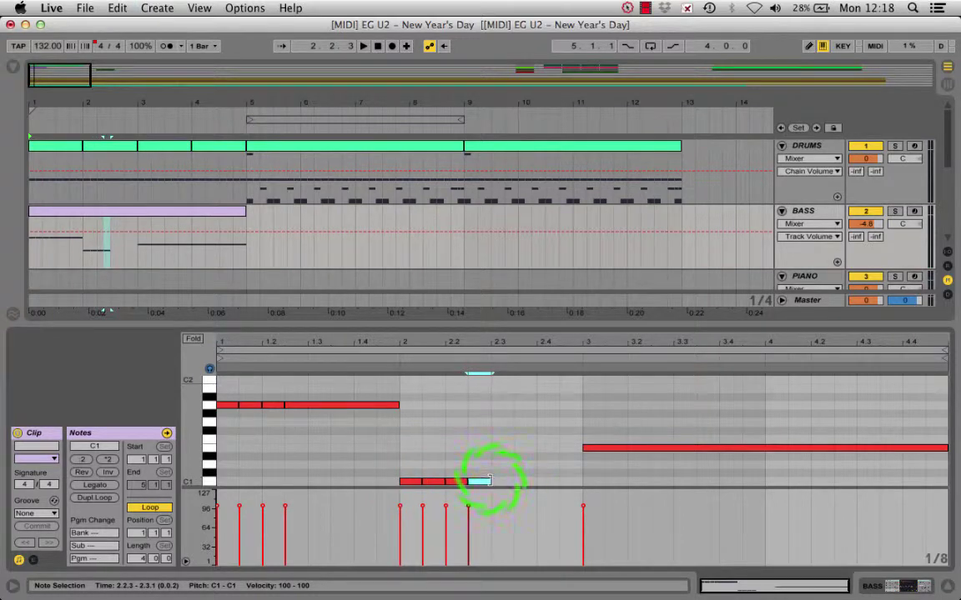
{"action": "left_click_drag", "start_coordinate": [491, 482], "coordinate": [578, 485]}
{"action": "key", "text": "space"}
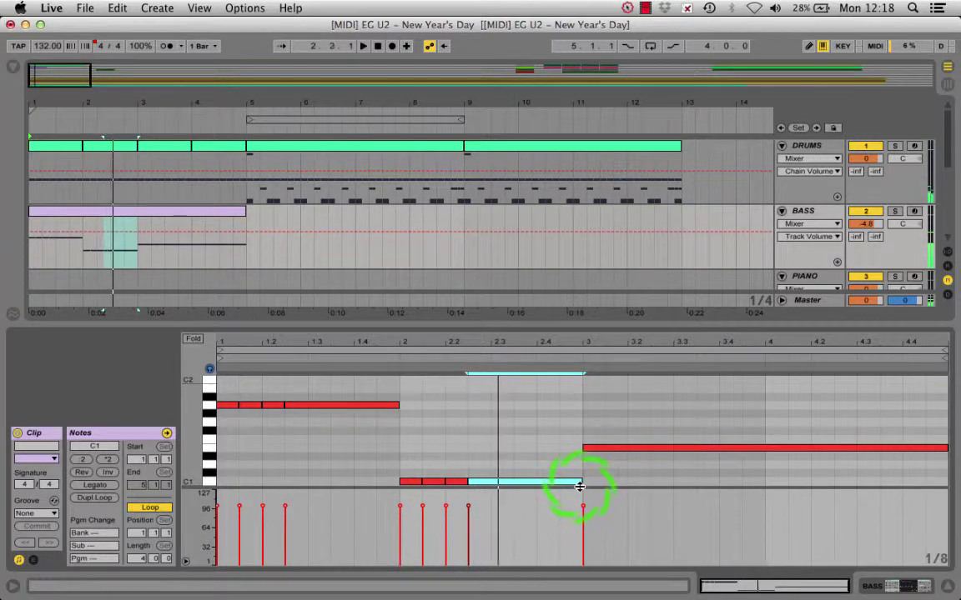
Rework the long E1 into a bar 3 rhythm of three eighth notes, a quarter note and three more eighth notes
{"action": "left_click_drag", "start_coordinate": [941, 448], "coordinate": [624, 435]}
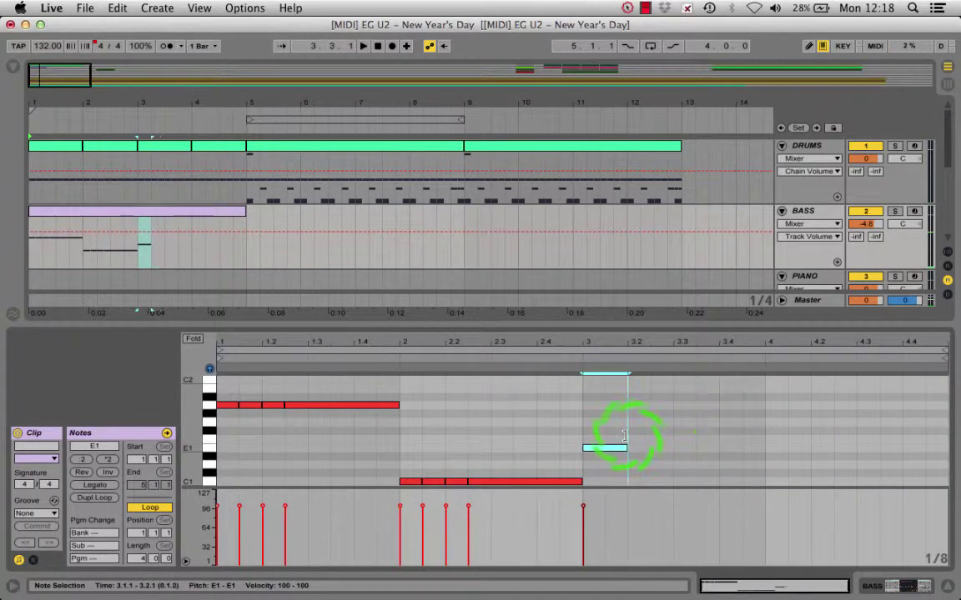
{"action": "key", "text": "super+d"}
{"action": "key", "text": "super+d"}
{"action": "key", "text": "super+d"}
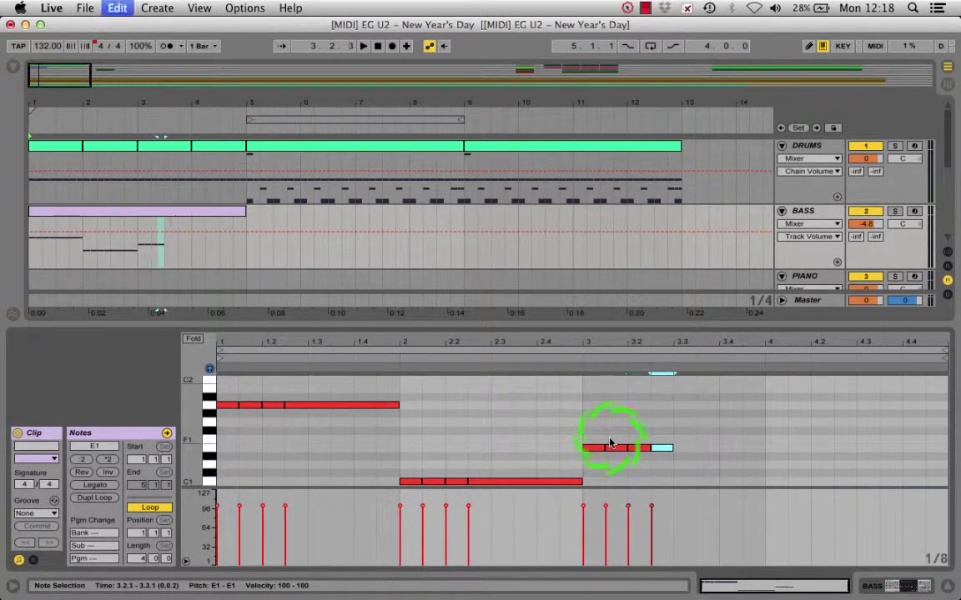
{"action": "left_click_drag", "start_coordinate": [672, 447], "coordinate": [693, 448]}
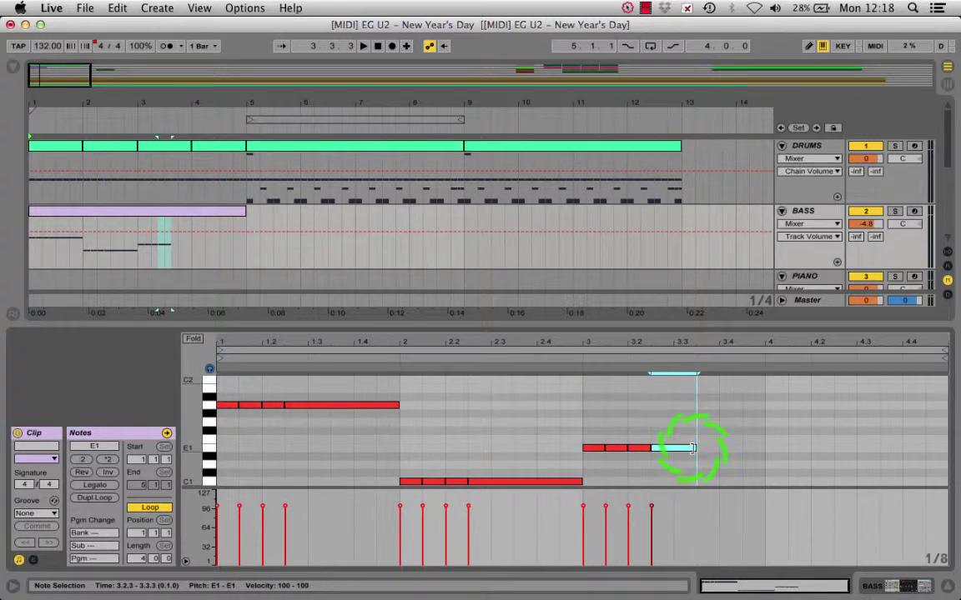
{"action": "key", "text": "super+d"}
{"action": "left_click_drag", "start_coordinate": [738, 449], "coordinate": [719, 449]}
{"action": "key", "text": "super+d"}
{"action": "key", "text": "super+d"}
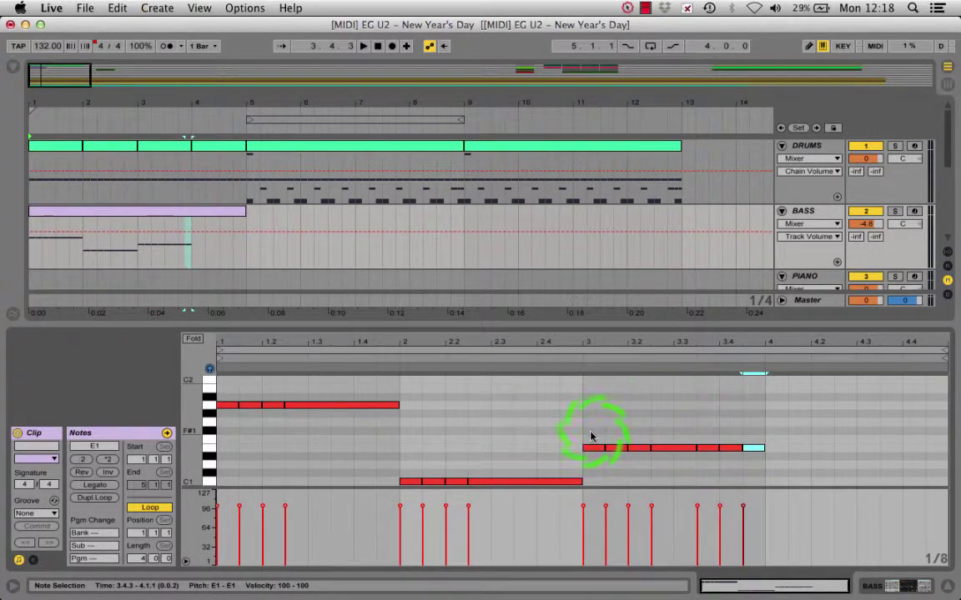
Duplicate the bar 3 E1 notes into bar 4 and play the bass line back
{"action": "left_click_drag", "start_coordinate": [591, 436], "coordinate": [767, 459]}
{"action": "key", "text": "super+d"}
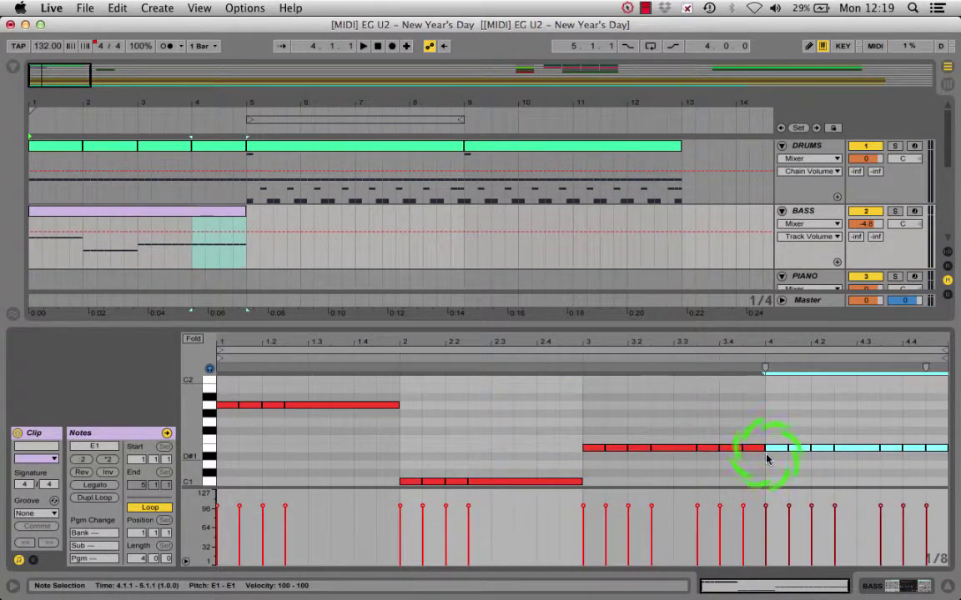
{"action": "key", "text": "space"}
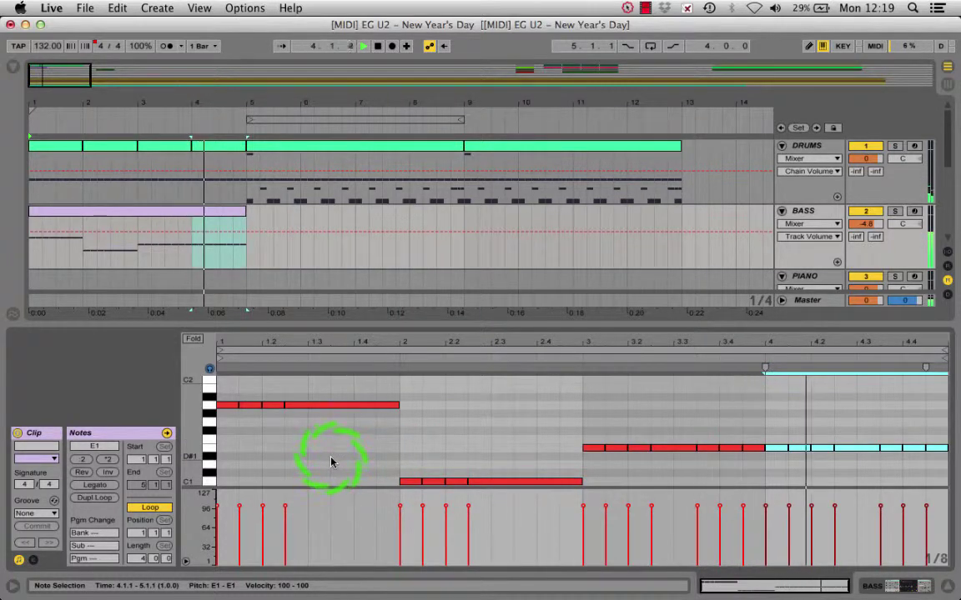
{"action": "key", "text": "space"}
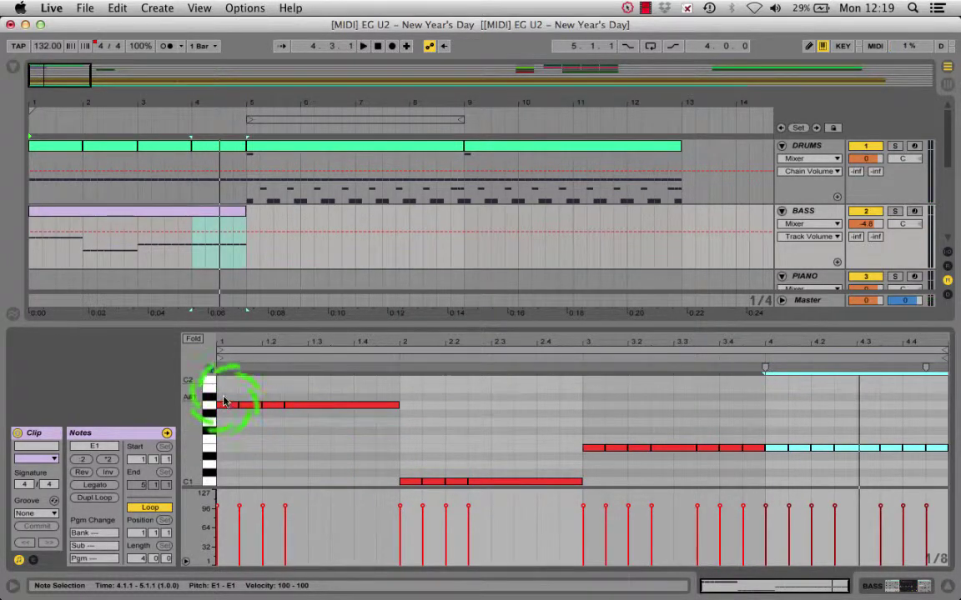
Transpose all the notes of the four-bar bass line down one semitone
{"action": "left_click_drag", "start_coordinate": [224, 397], "coordinate": [933, 484]}
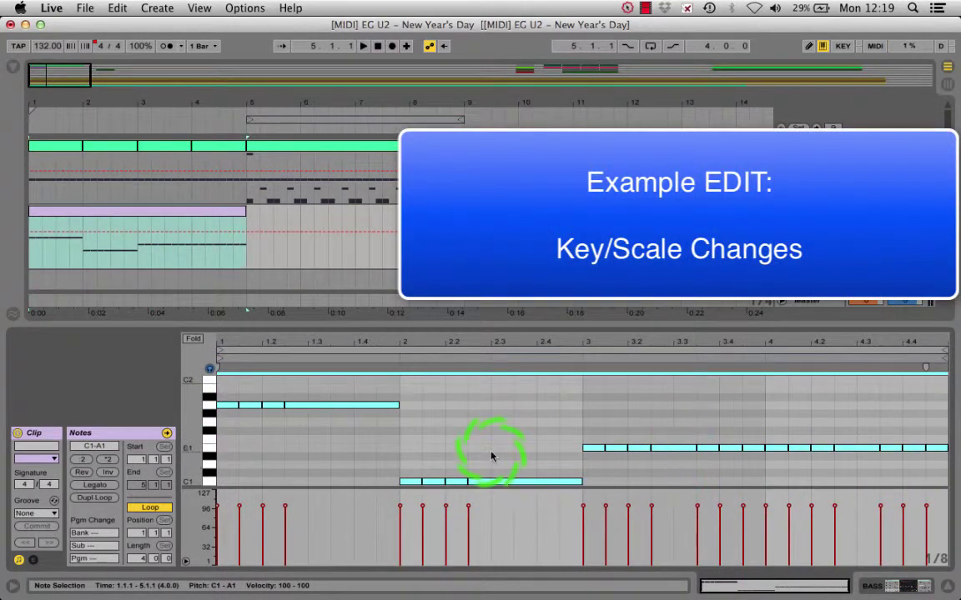
{"action": "left_click_drag", "start_coordinate": [256, 405], "coordinate": [231, 418]}
{"action": "scroll", "coordinate": [298, 440], "scroll_direction": "down", "scroll_amount": 2}
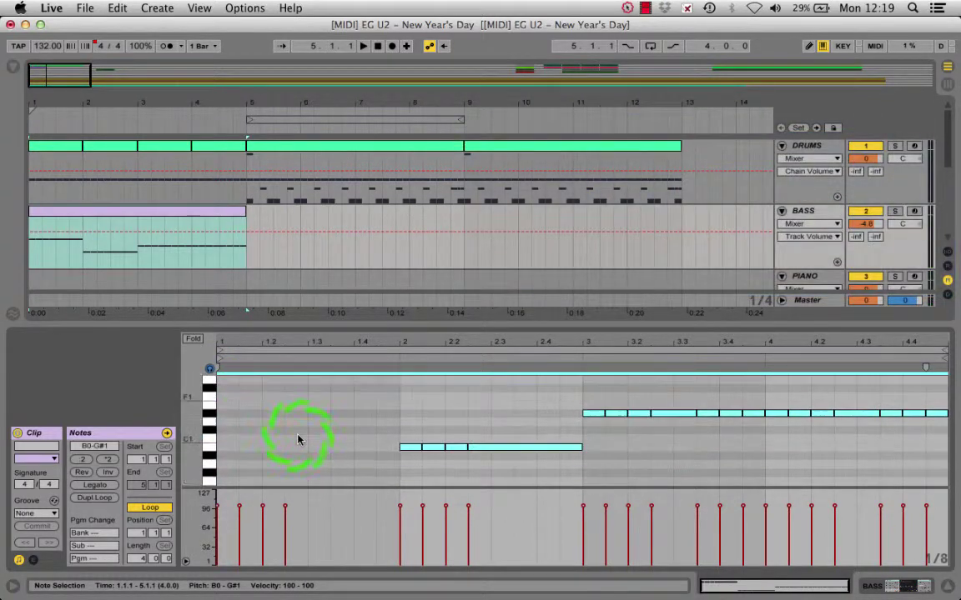
{"action": "scroll", "coordinate": [258, 394], "scroll_direction": "up", "scroll_amount": 1}
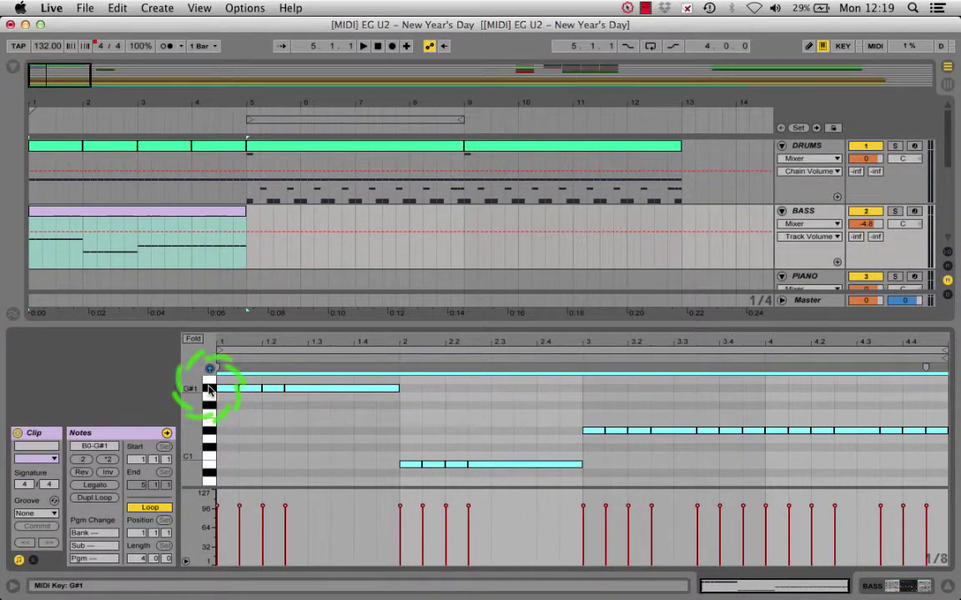
{"action": "left_click", "coordinate": [559, 423]}
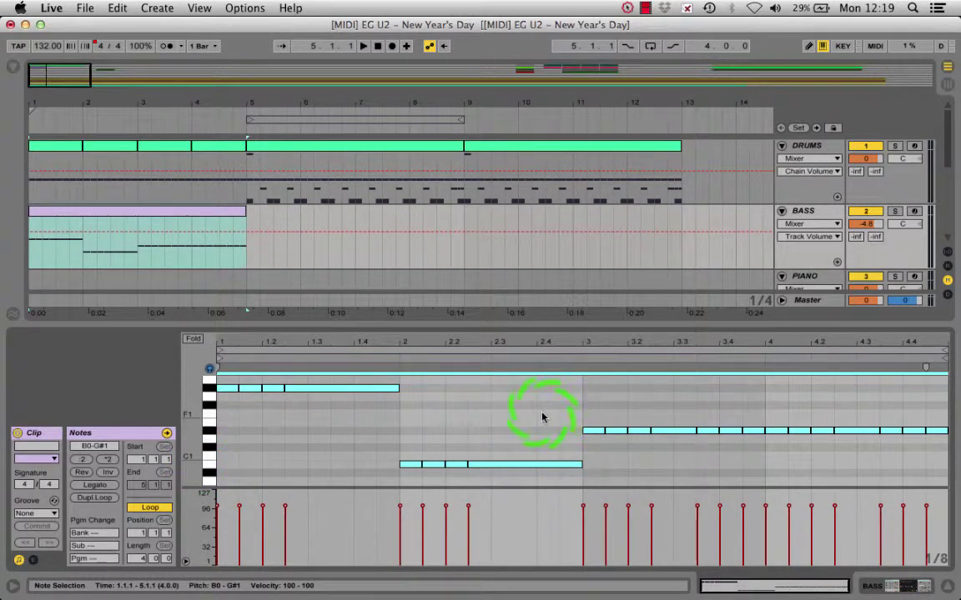
{"action": "left_click", "coordinate": [248, 433]}
Raise the bar 1 bass note at 1.2 to B1 and play the first bar
{"action": "scroll", "coordinate": [248, 432], "scroll_direction": "up", "scroll_amount": 2}
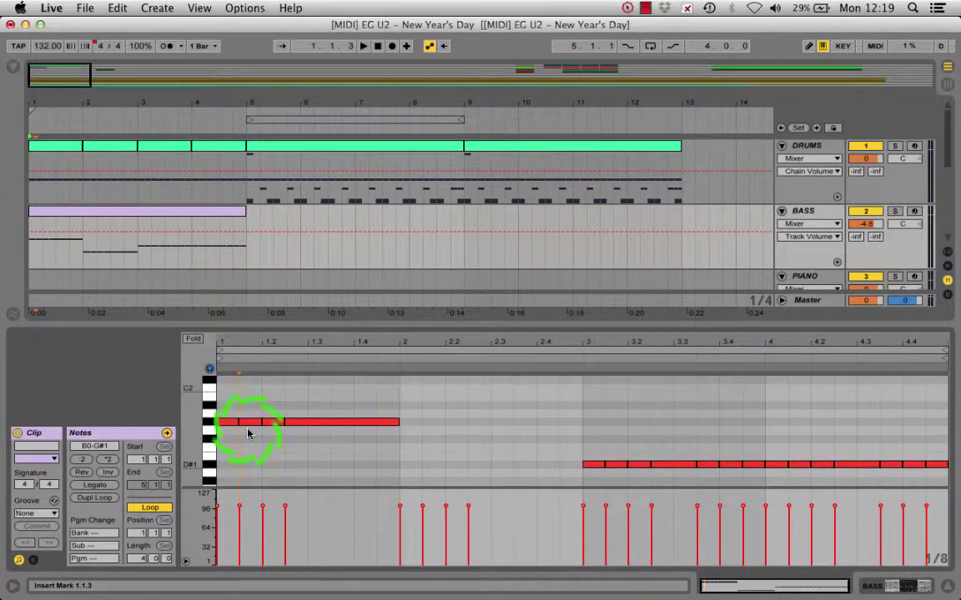
{"action": "left_click", "coordinate": [275, 423]}
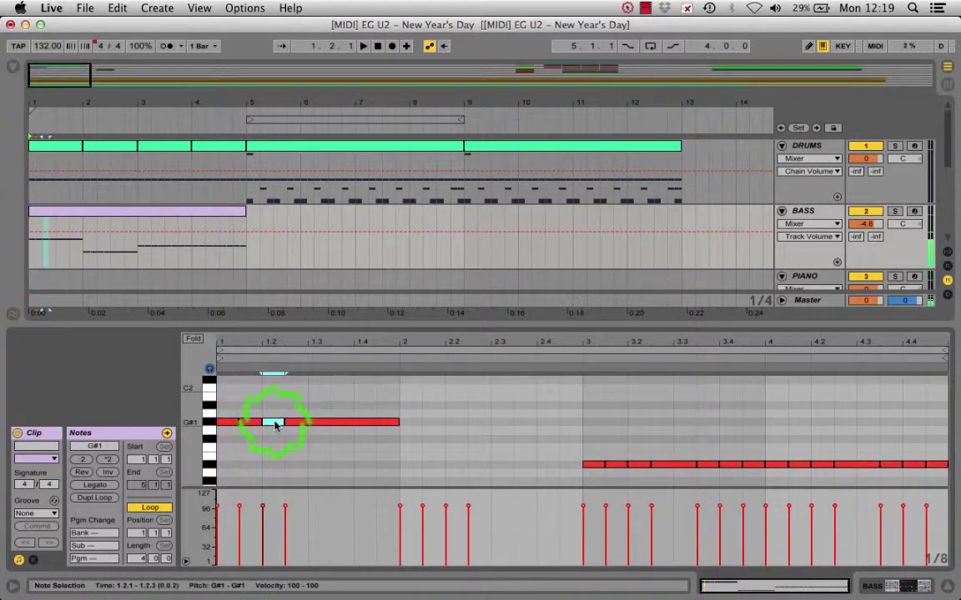
{"action": "left_click_drag", "start_coordinate": [275, 426], "coordinate": [277, 401]}
{"action": "key", "text": "space"}
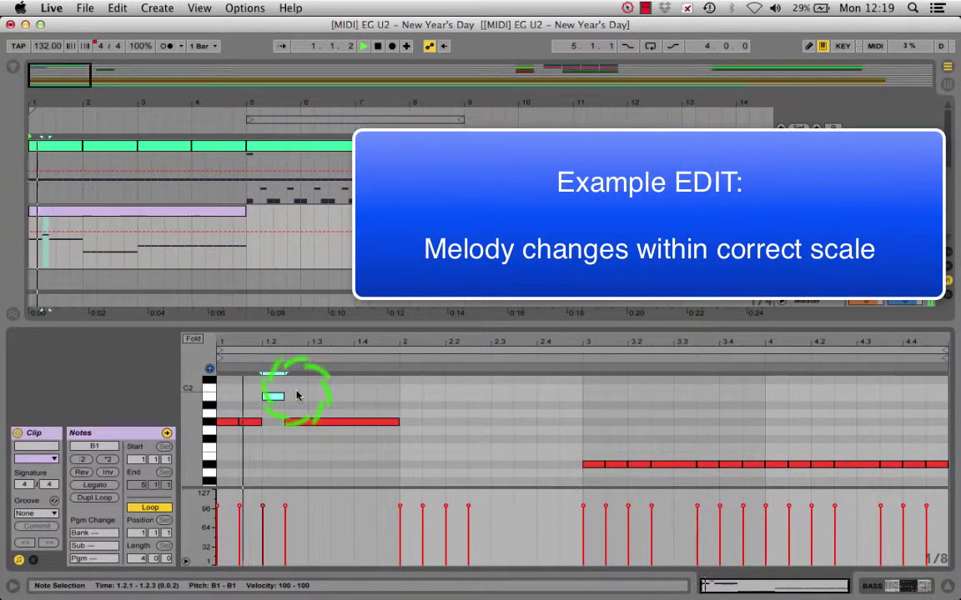
{"action": "key", "text": "space"}
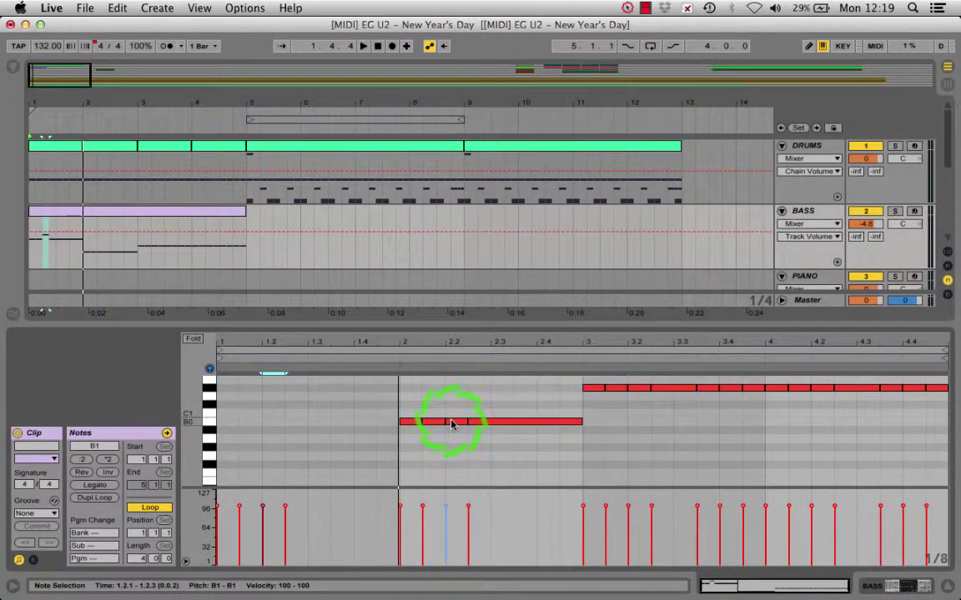
Raise the bass note at 2.2 to D#1 and the one at 3.2 to F#1
{"action": "left_click_drag", "start_coordinate": [452, 424], "coordinate": [457, 389]}
{"action": "scroll", "coordinate": [649, 422], "scroll_direction": "up", "scroll_amount": 5}
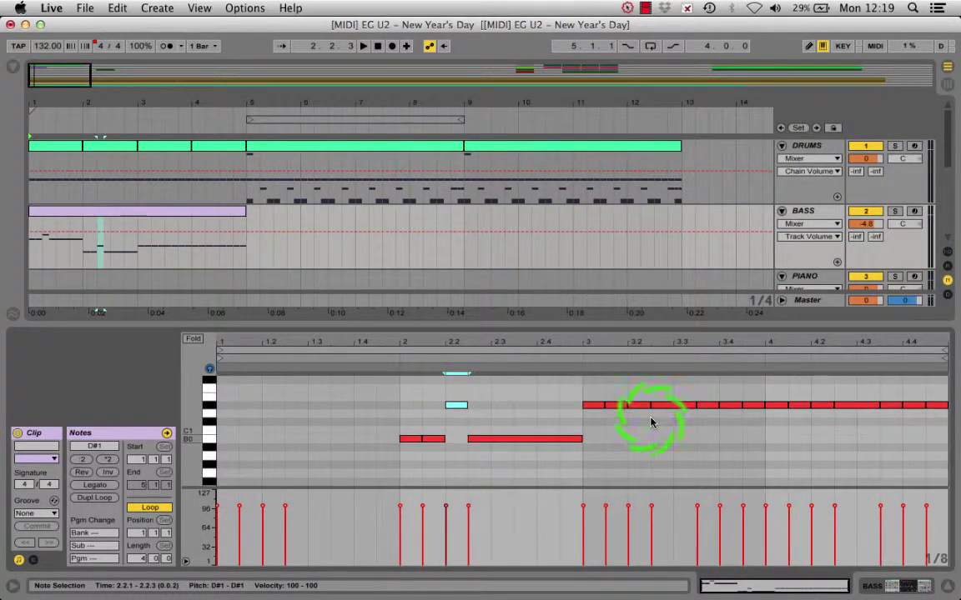
{"action": "left_click_drag", "start_coordinate": [638, 458], "coordinate": [643, 438]}
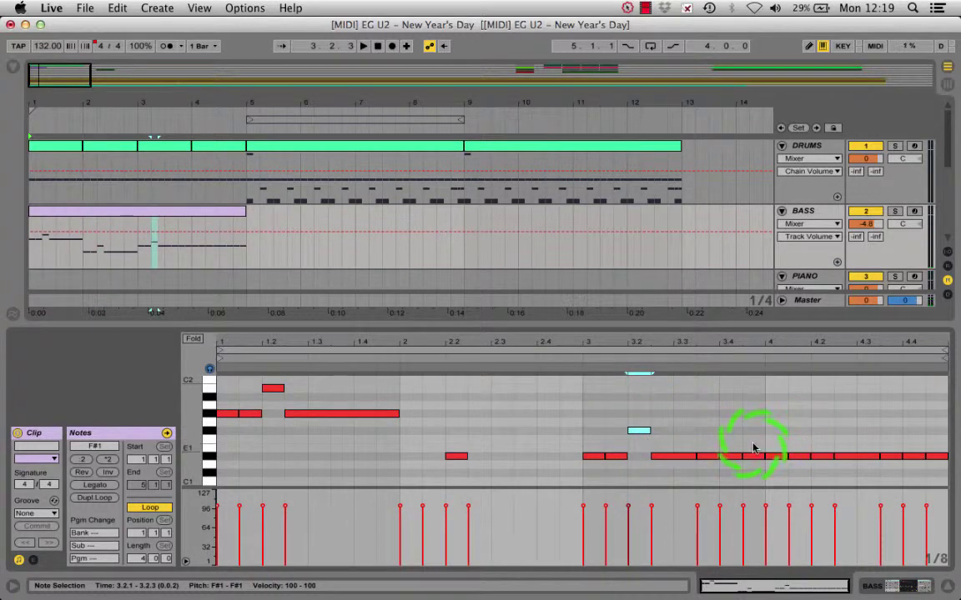
Lower the last eighth note of bar 3 to G#0 and raise the note at 4.2 to F#1
{"action": "scroll", "coordinate": [753, 448], "scroll_direction": "down", "scroll_amount": 4}
{"action": "left_click_drag", "start_coordinate": [757, 397], "coordinate": [759, 461]}
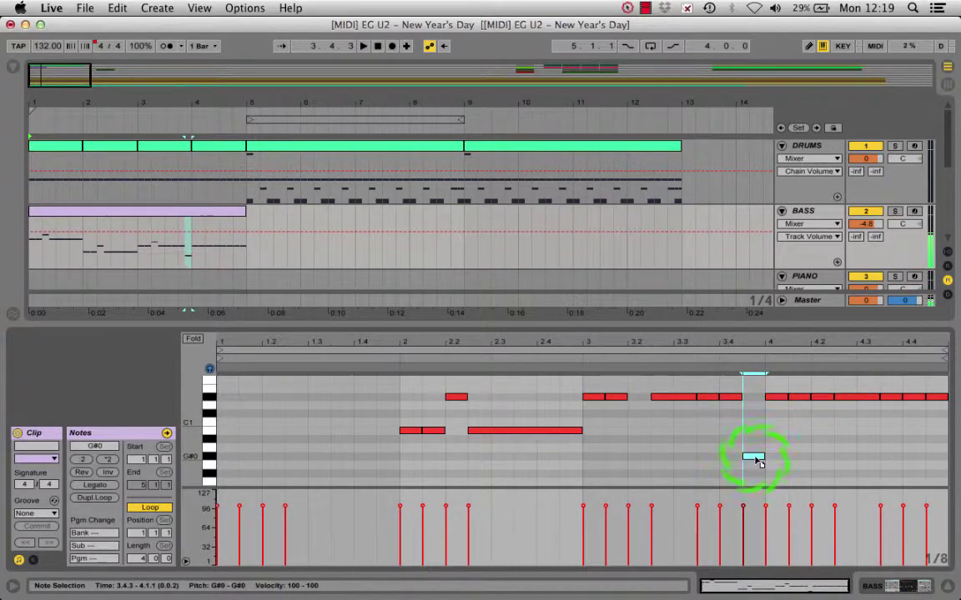
{"action": "scroll", "coordinate": [778, 455], "scroll_direction": "up", "scroll_amount": 4}
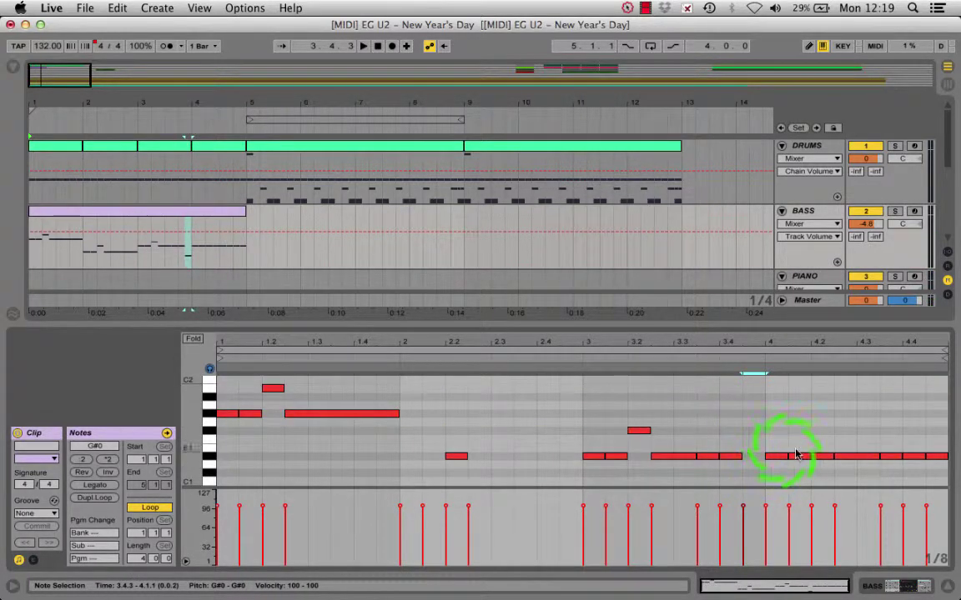
{"action": "left_click_drag", "start_coordinate": [822, 461], "coordinate": [822, 433]}
Play the edited four-bar bass line from the start together with the drums
{"action": "key", "text": "space"}
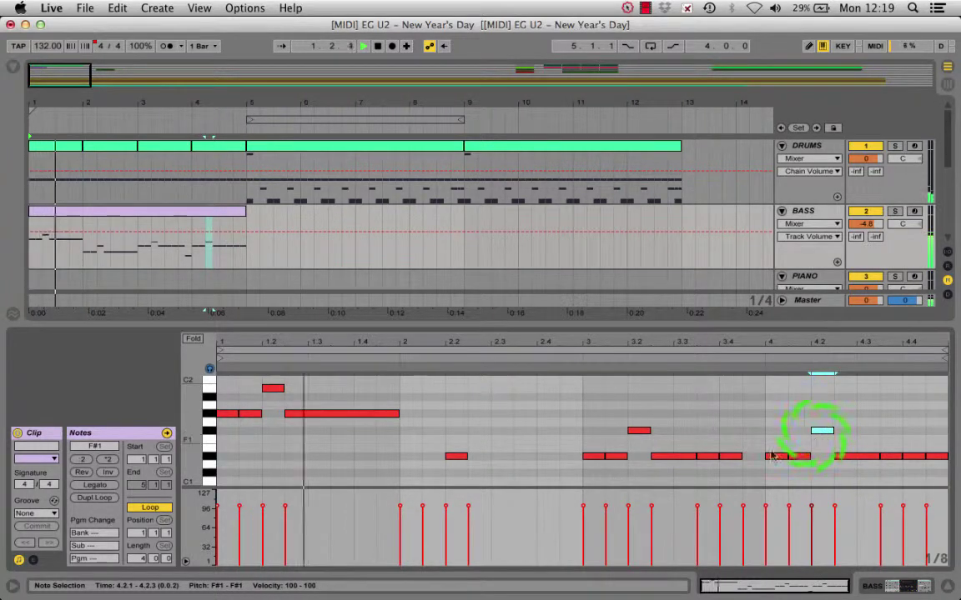
{"action": "left_click", "coordinate": [677, 472]}
{"action": "scroll", "coordinate": [686, 477], "scroll_direction": "down", "scroll_amount": 4}
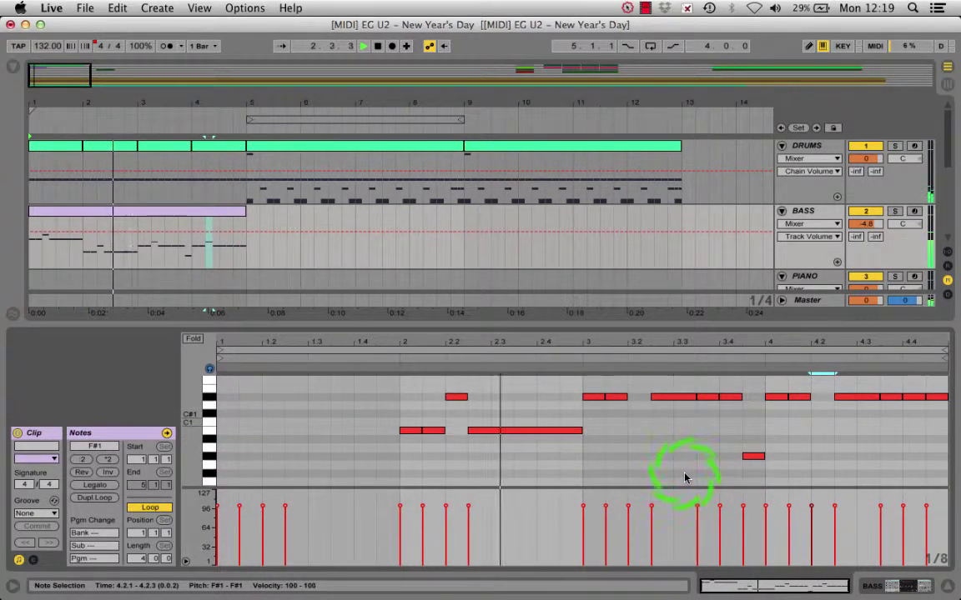
{"action": "scroll", "coordinate": [686, 477], "scroll_direction": "up", "scroll_amount": 1}
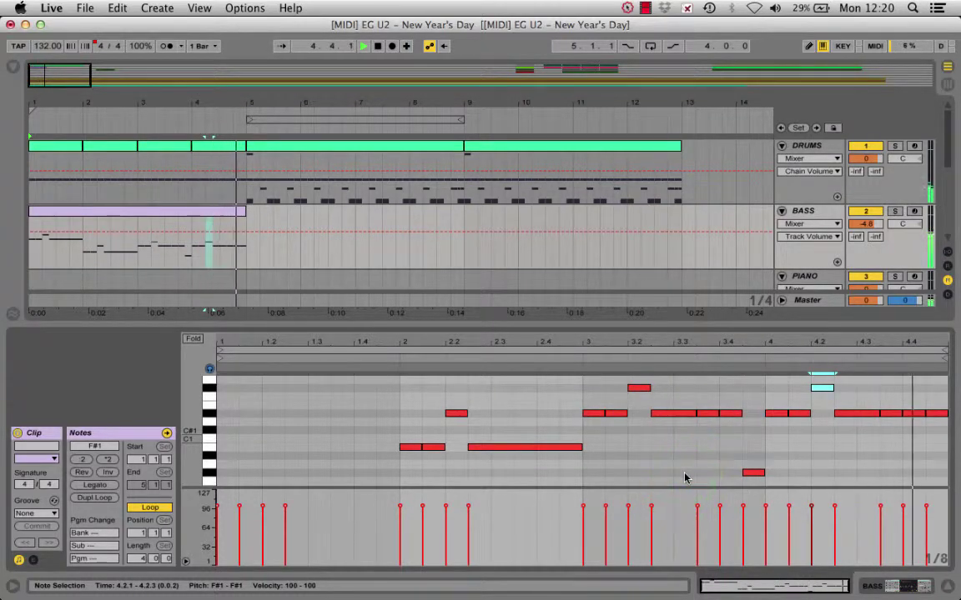
{"action": "key", "text": "space"}
{"action": "left_click", "coordinate": [346, 342]}
Duplicate the four-bar bass clip twice so the part runs through to bar 13
{"action": "left_click", "coordinate": [215, 218]}
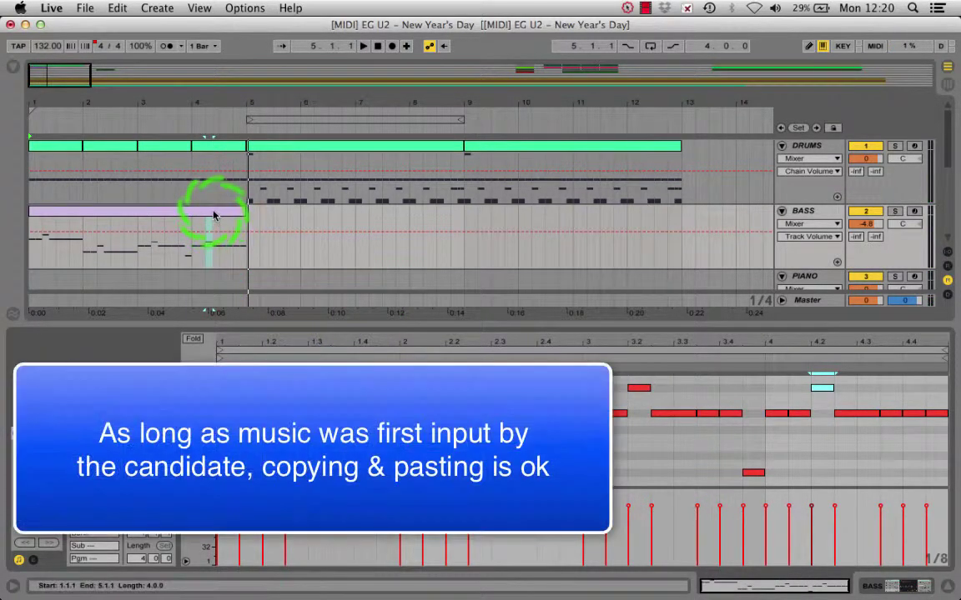
{"action": "left_click", "coordinate": [214, 211]}
{"action": "key", "text": "super+d"}
{"action": "key", "text": "super+d"}
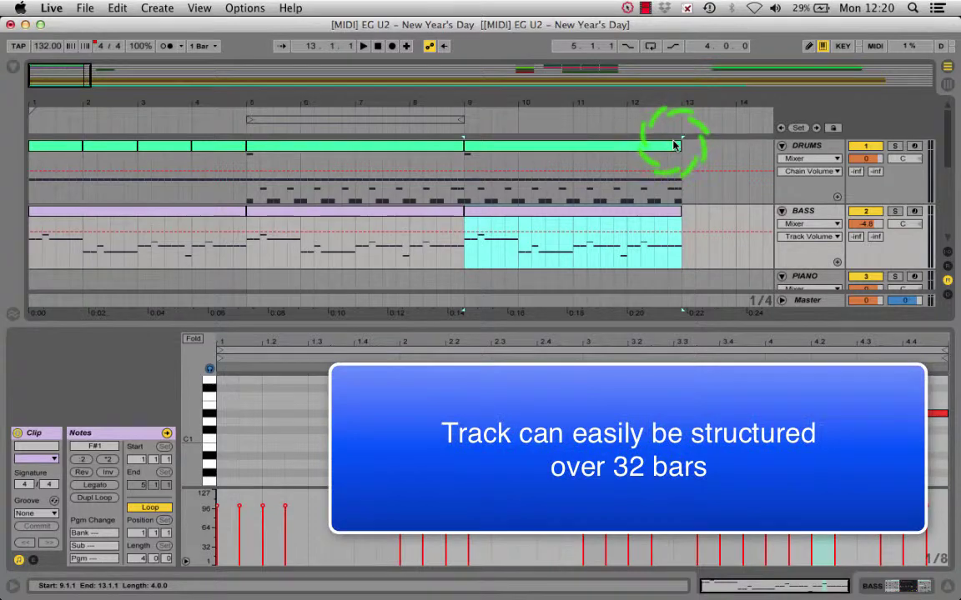
{"action": "left_click_drag", "start_coordinate": [676, 146], "coordinate": [381, 250]}
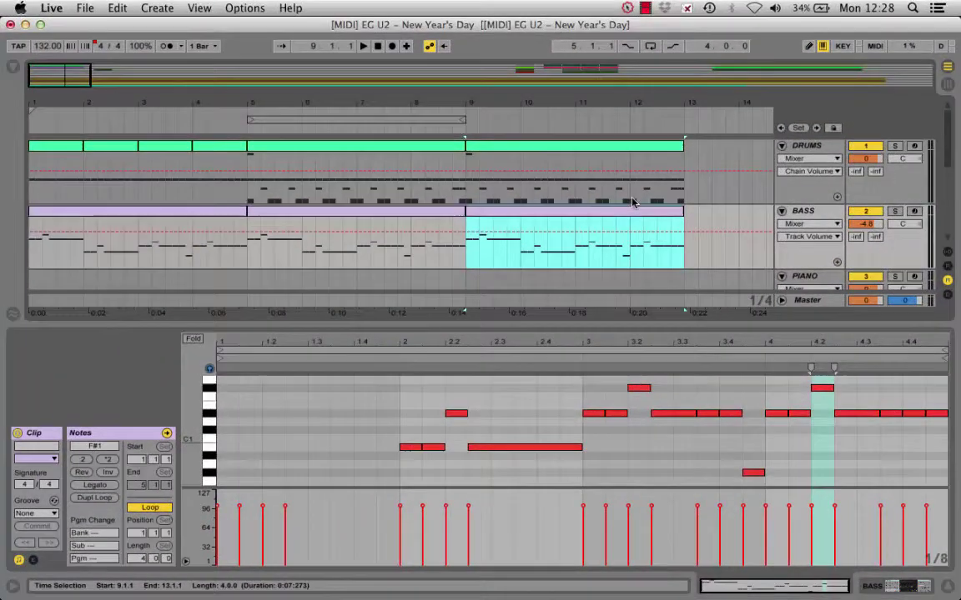
Place a four-bar clip on the PIANO track from bar 5 to 9, holding long G#2, B1 and D#2 notes
{"action": "scroll", "coordinate": [632, 203], "scroll_direction": "down", "scroll_amount": 2}
{"action": "scroll", "coordinate": [633, 203], "scroll_direction": "down", "scroll_amount": 2}
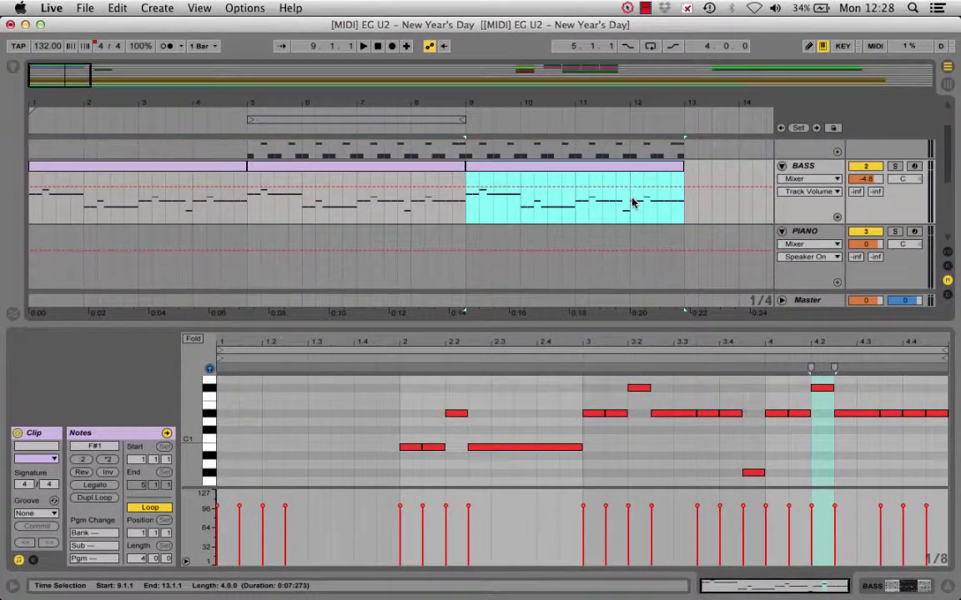
{"action": "scroll", "coordinate": [632, 203], "scroll_direction": "right", "scroll_amount": 3}
{"action": "left_click_drag", "start_coordinate": [728, 231], "coordinate": [184, 251]}
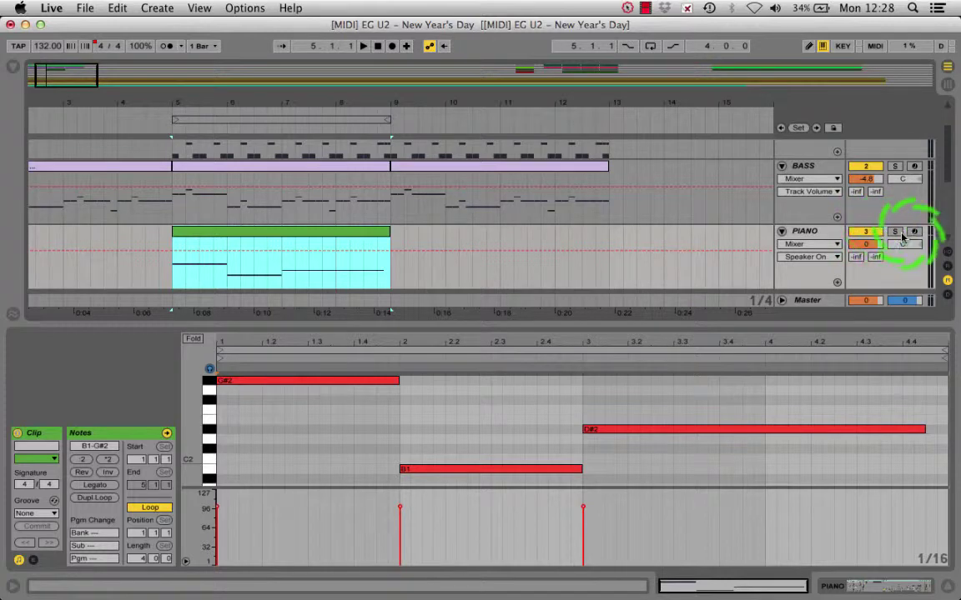
Solo and play the PIANO track, and duplicate its clip from bar 9 to bar 13
{"action": "left_click", "coordinate": [894, 231]}
{"action": "key", "text": "space"}
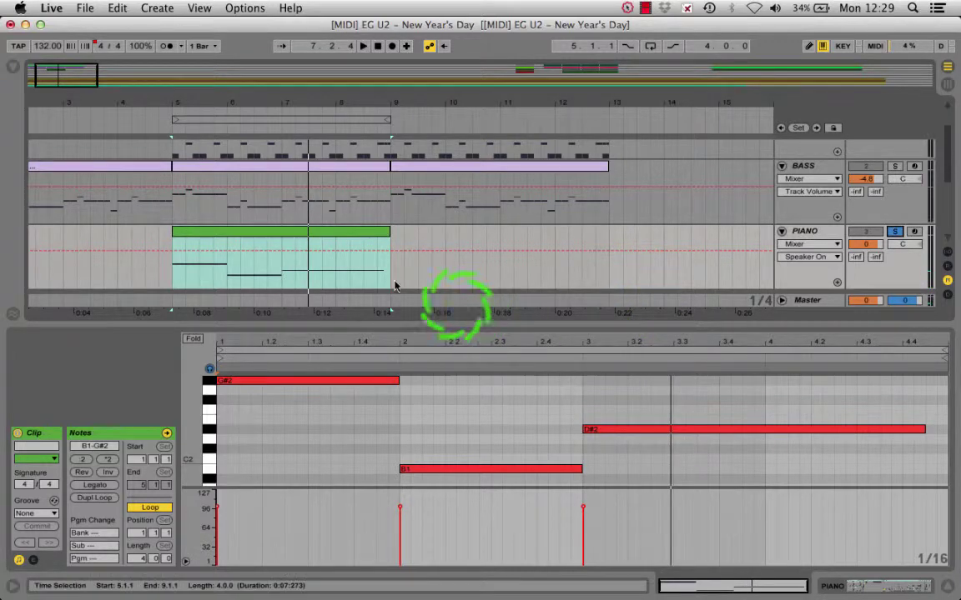
{"action": "left_click", "coordinate": [350, 233]}
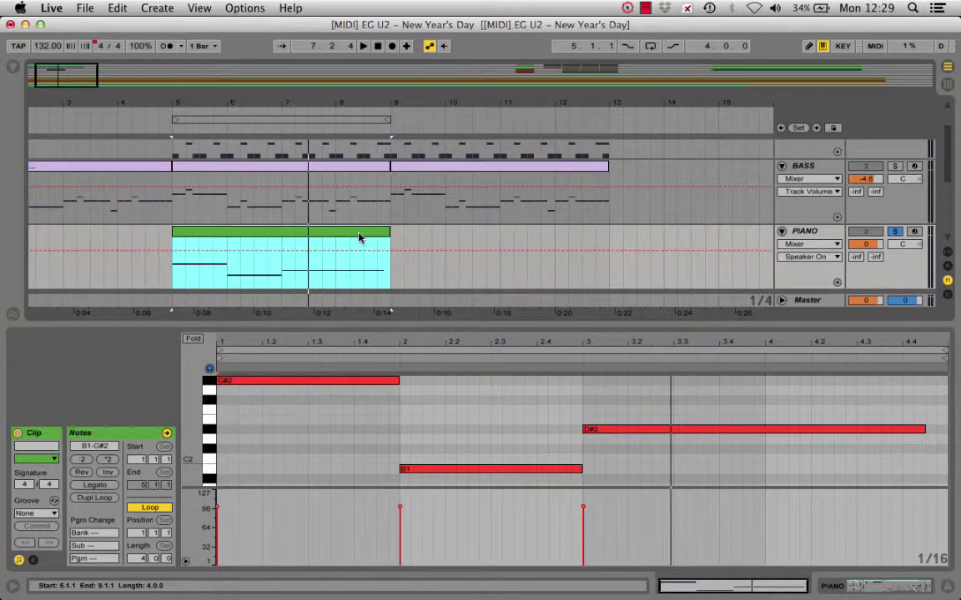
{"action": "key", "text": "super+d"}
{"action": "left_click", "coordinate": [354, 231]}
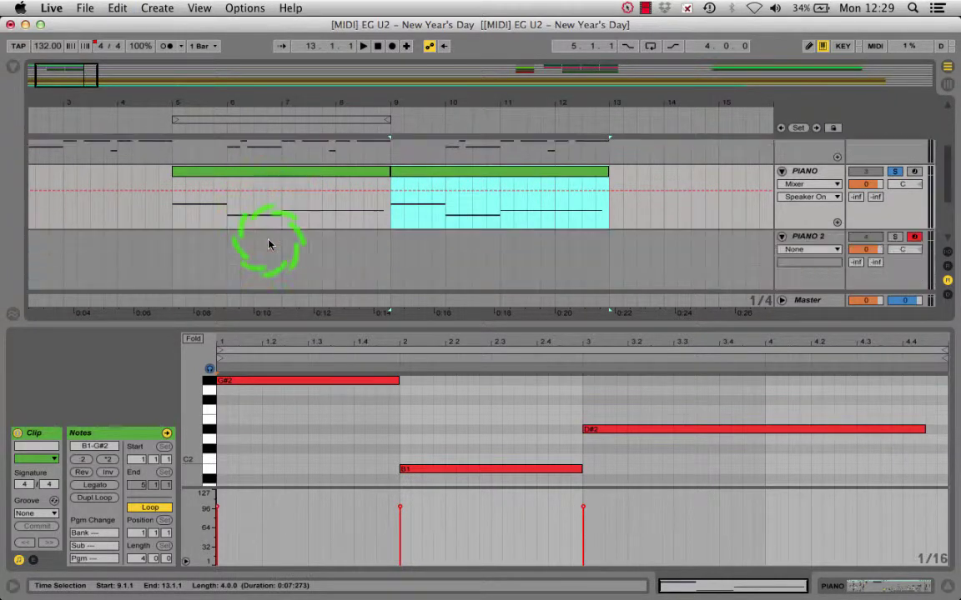
Unsolo the PIANO track and record a melody on the PIANO 2 track from the start to bar 13
{"action": "left_click", "coordinate": [171, 234]}
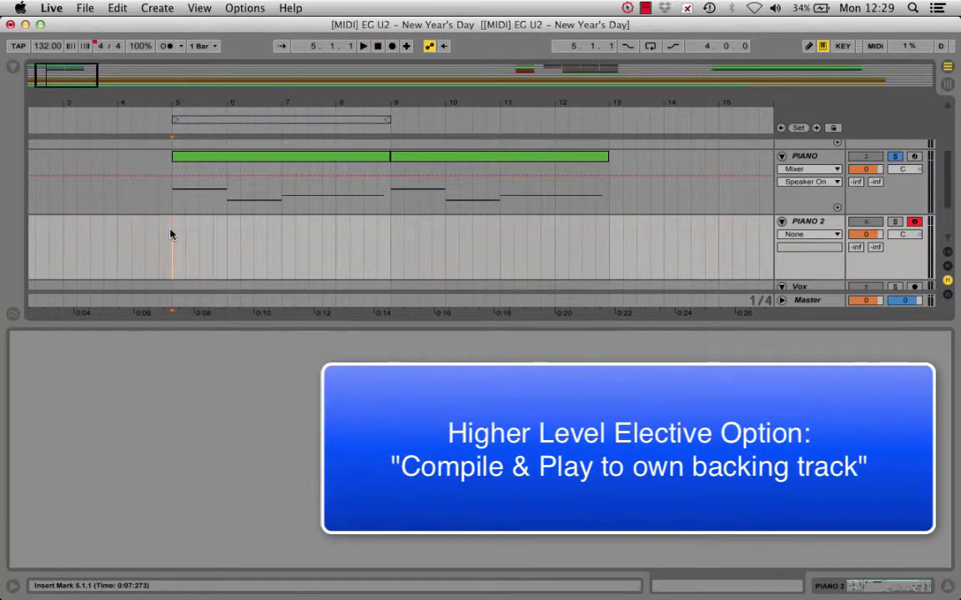
{"action": "left_click", "coordinate": [904, 165]}
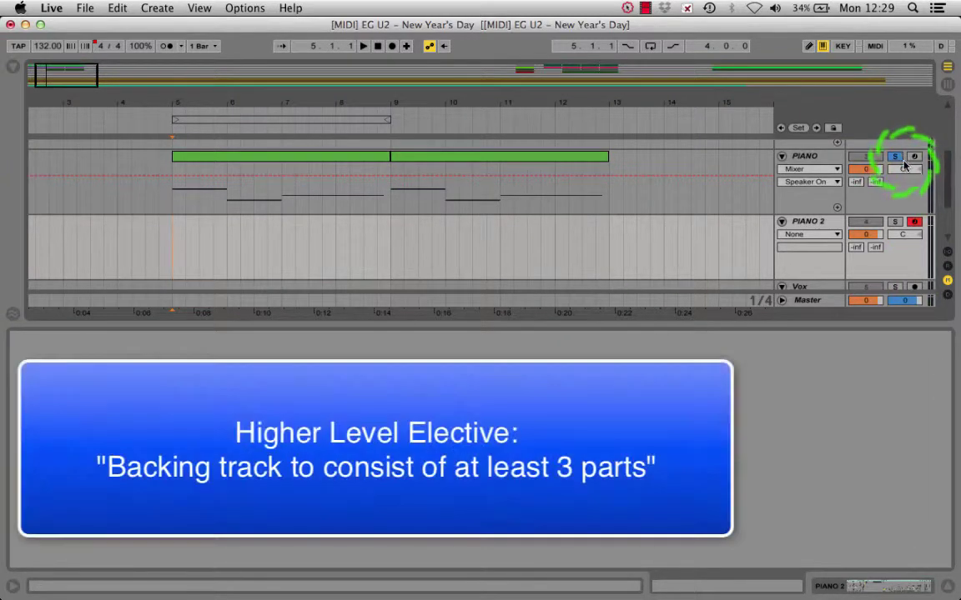
{"action": "left_click", "coordinate": [898, 158]}
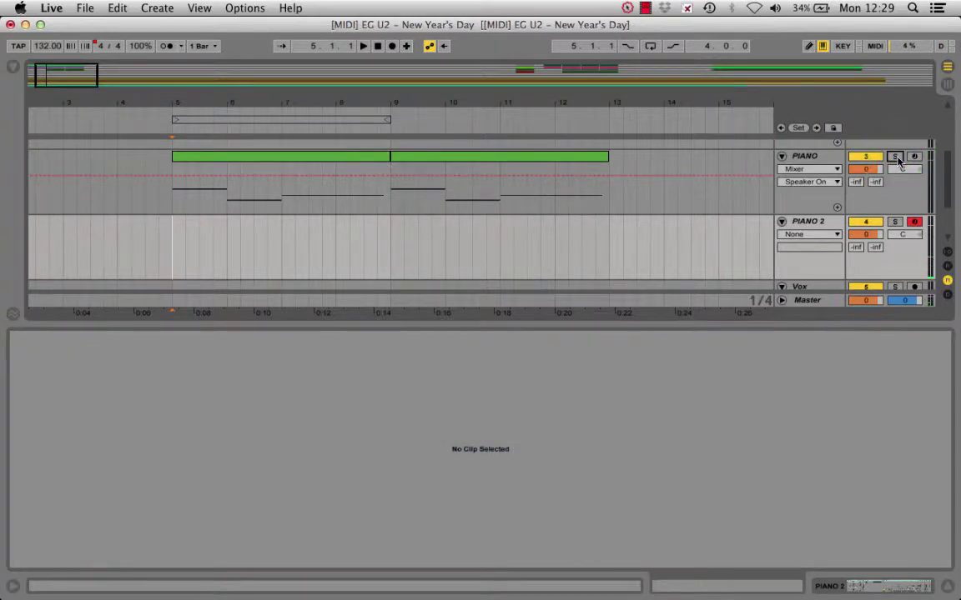
{"action": "left_click", "coordinate": [378, 46]}
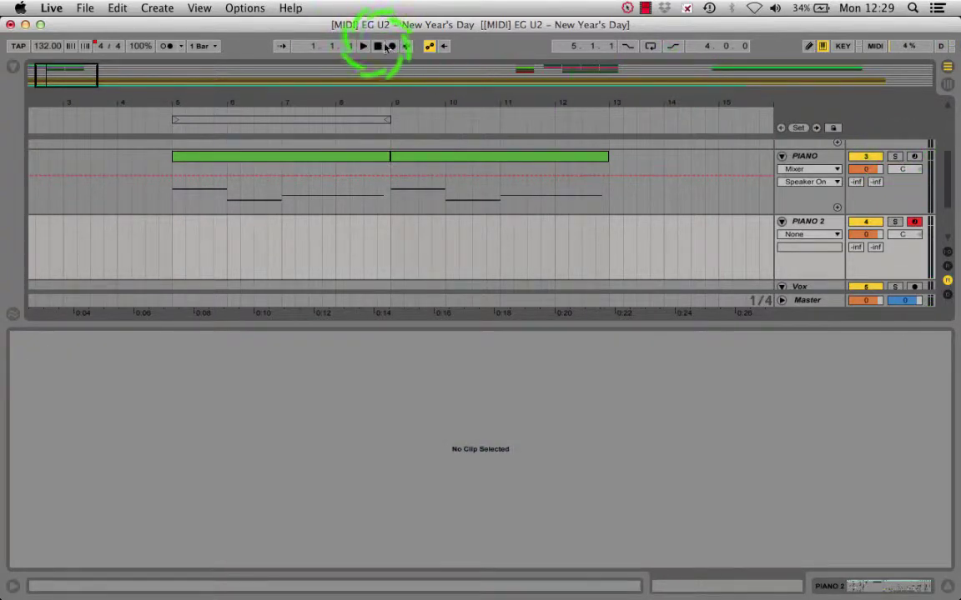
{"action": "left_click", "coordinate": [392, 47]}
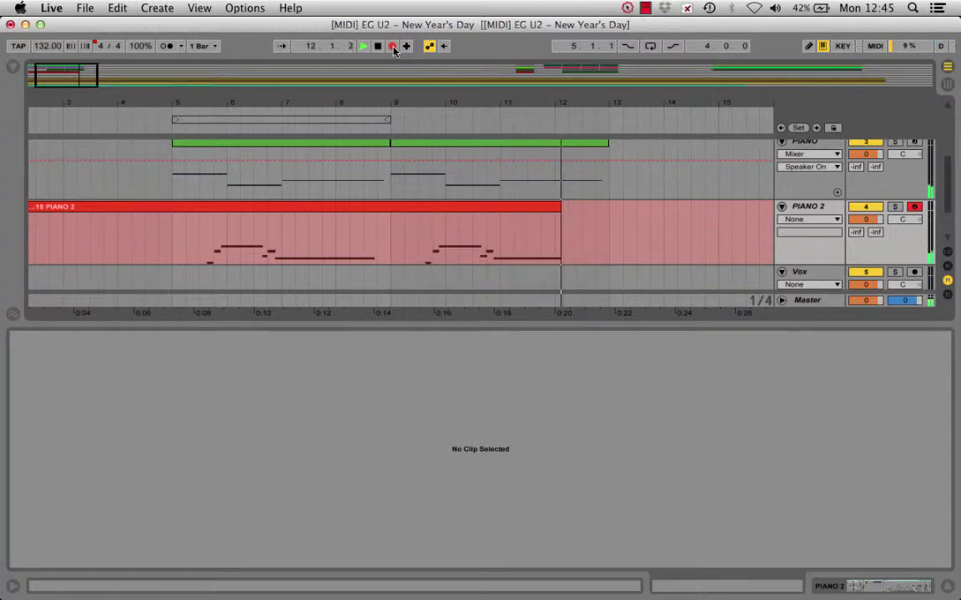
{"action": "left_click", "coordinate": [380, 47]}
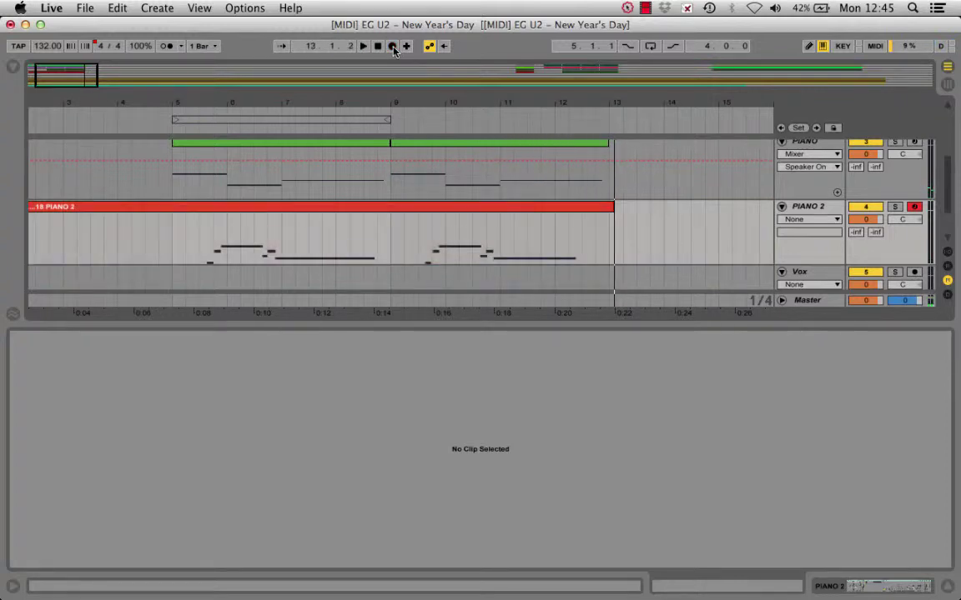
Open the recorded PIANO 2 clip and examine the timing and pitch of its notes
{"action": "left_click", "coordinate": [257, 210]}
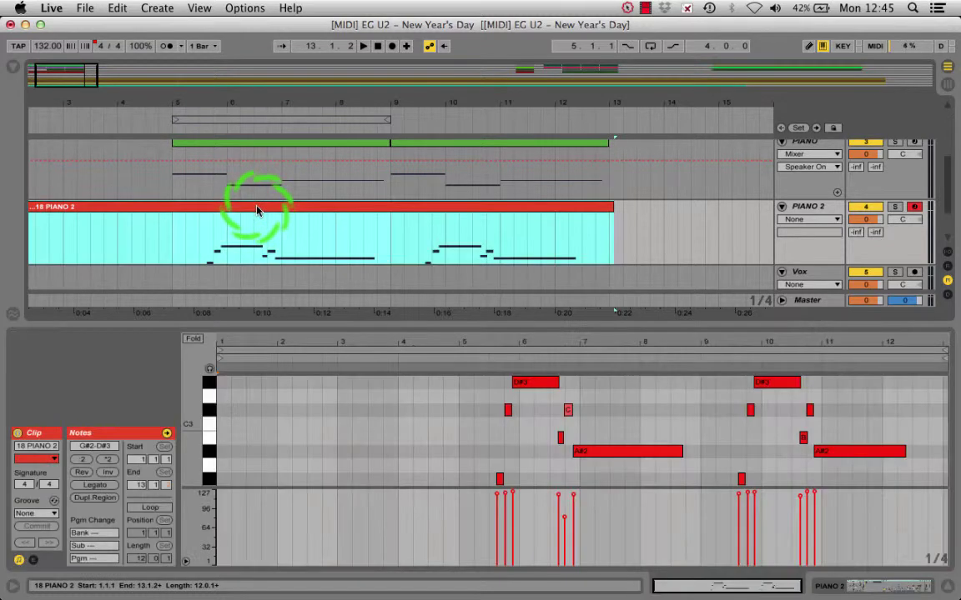
{"action": "left_click", "coordinate": [431, 395]}
{"action": "left_click", "coordinate": [538, 381]}
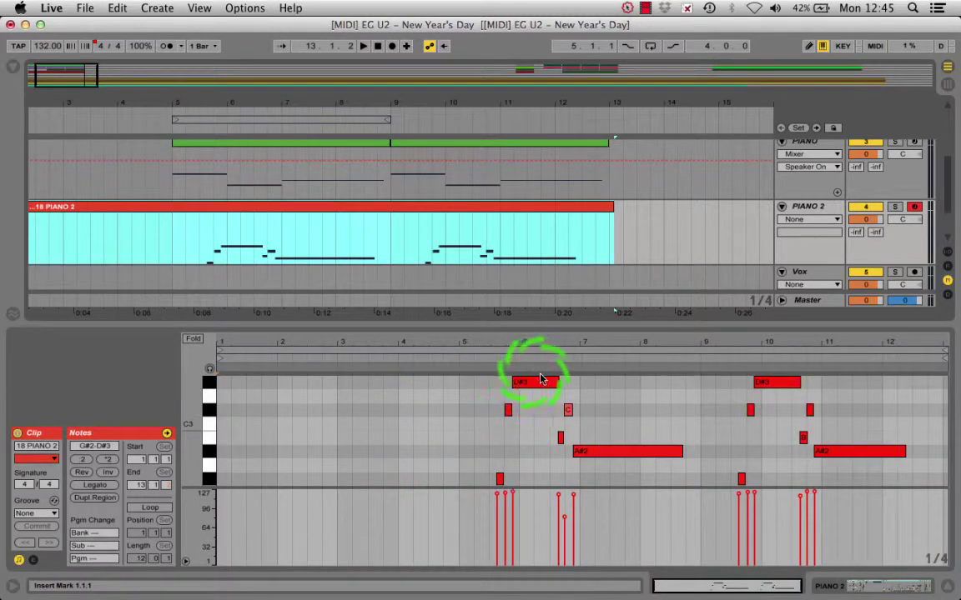
{"action": "left_click", "coordinate": [565, 409]}
{"action": "left_click", "coordinate": [696, 463]}
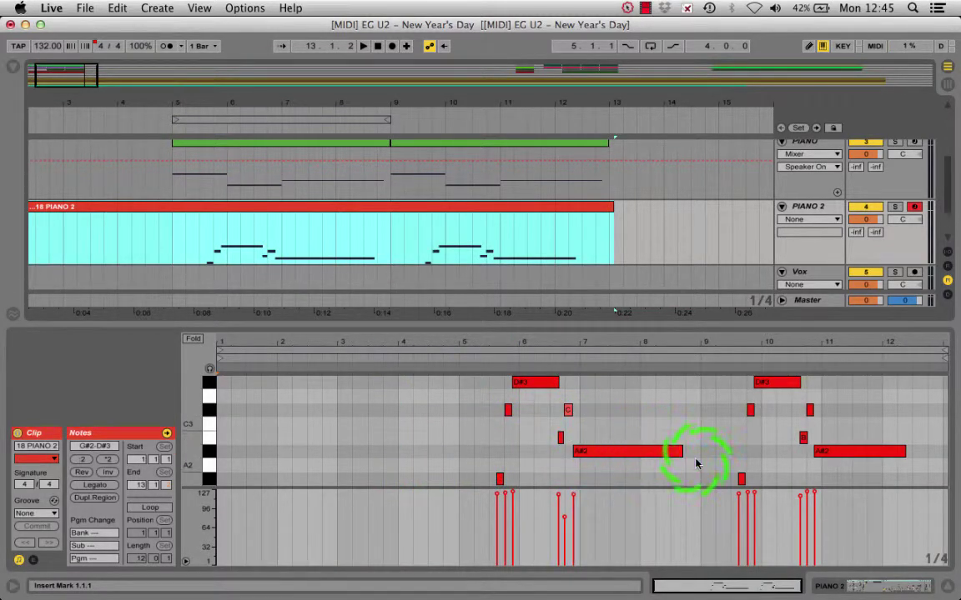